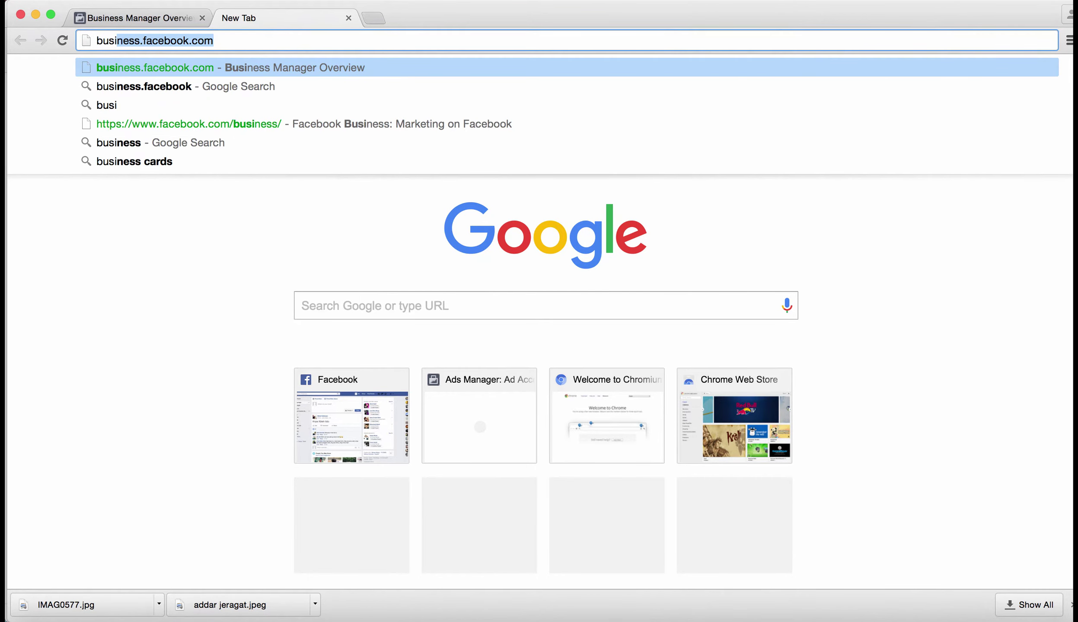
# Step: Go to business.facebook.com in the new Chrome tab
pyautogui.write('ness.')
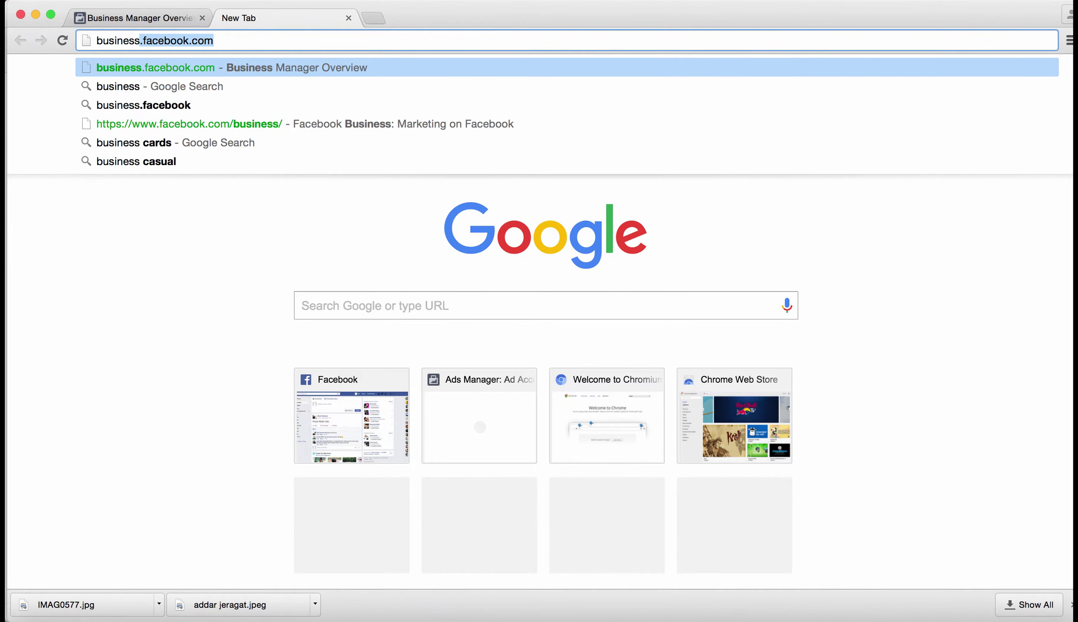
pyautogui.write('faceb')
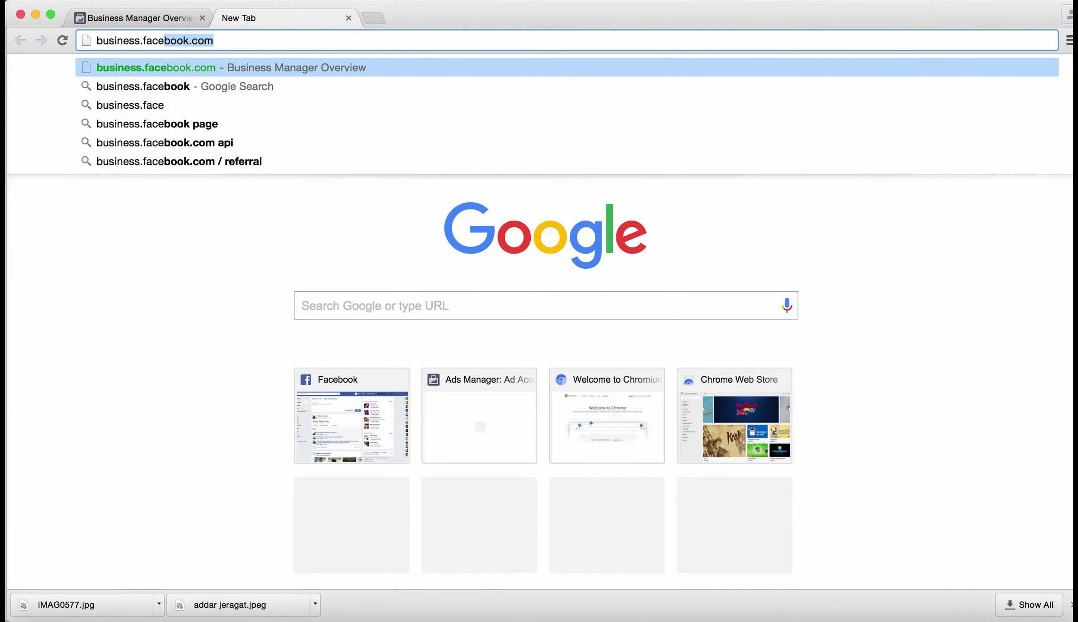
pyautogui.write('ook.co')
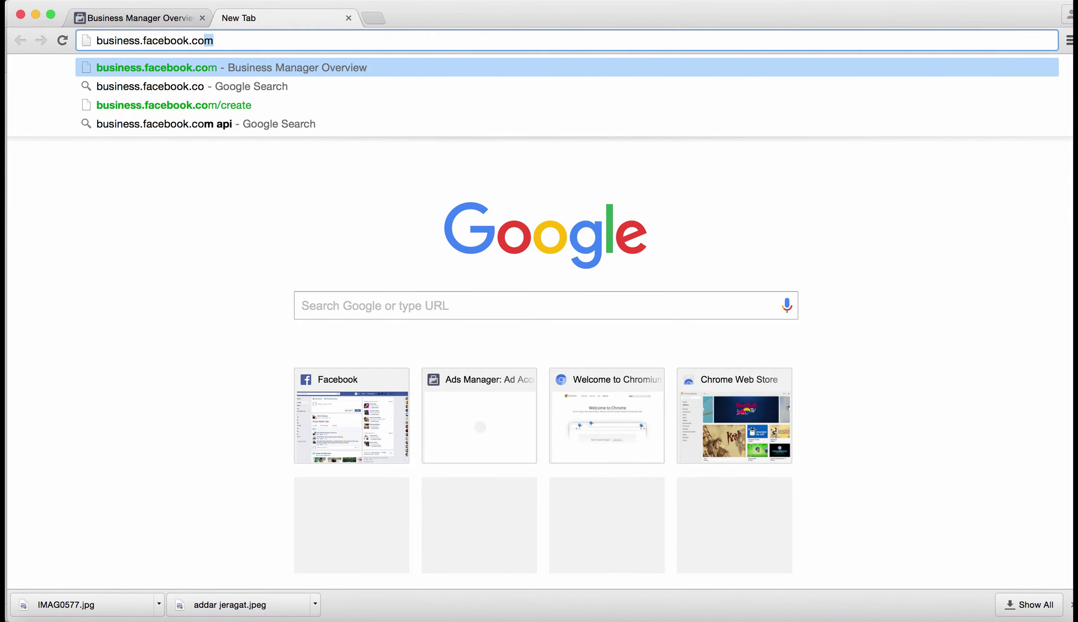
pyautogui.press('Return')
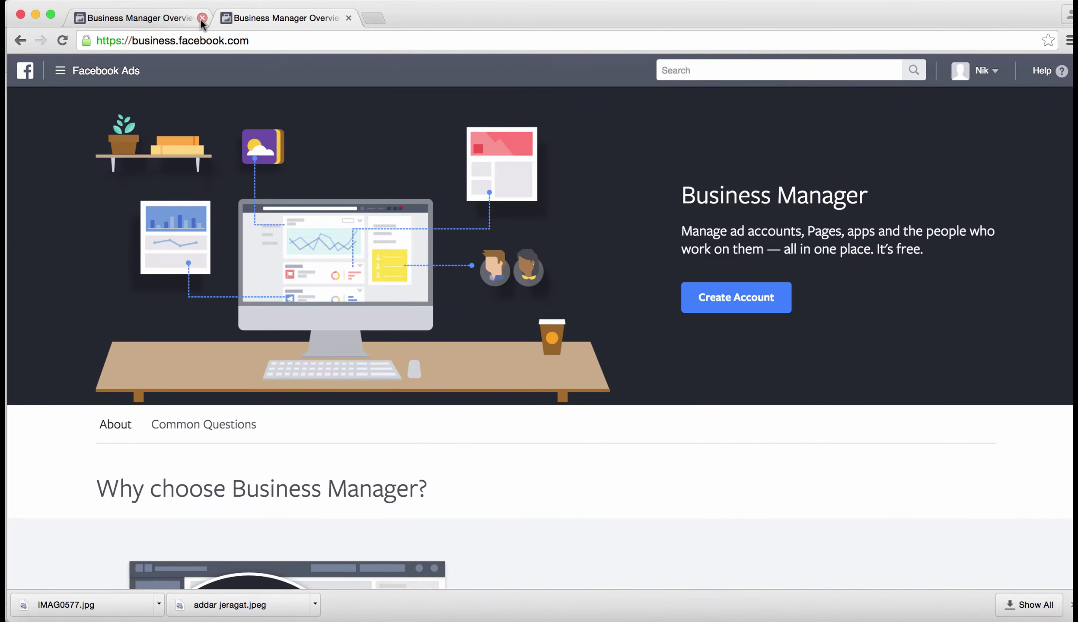
# Step: Close the older tab, begin Create Account, enter the business name, and continue
pyautogui.click(201, 17)
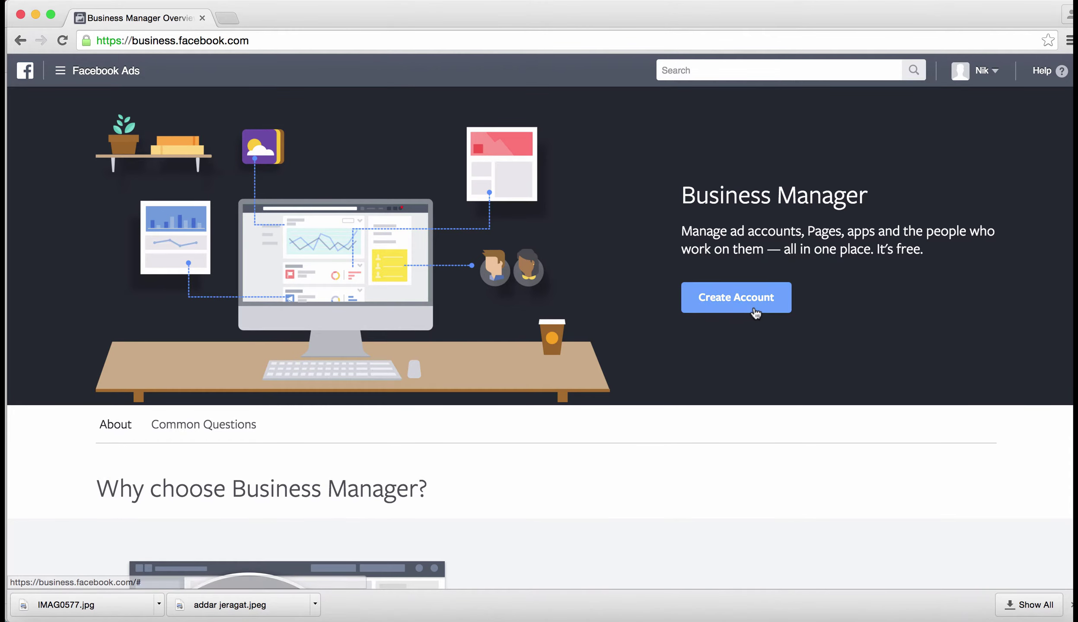
pyautogui.click(752, 307)
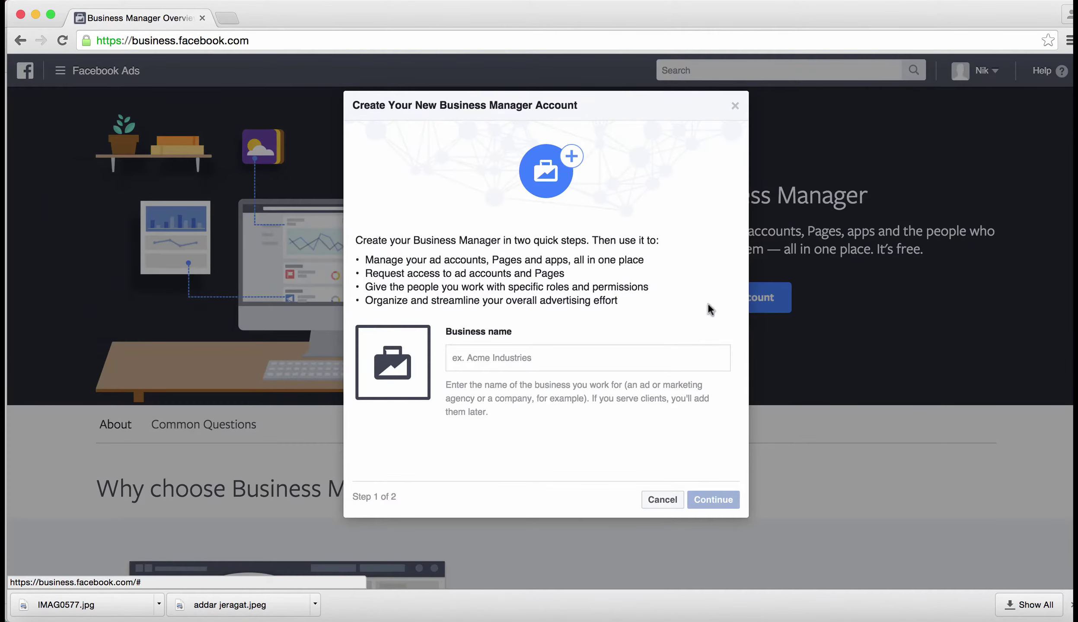
pyautogui.click(492, 359)
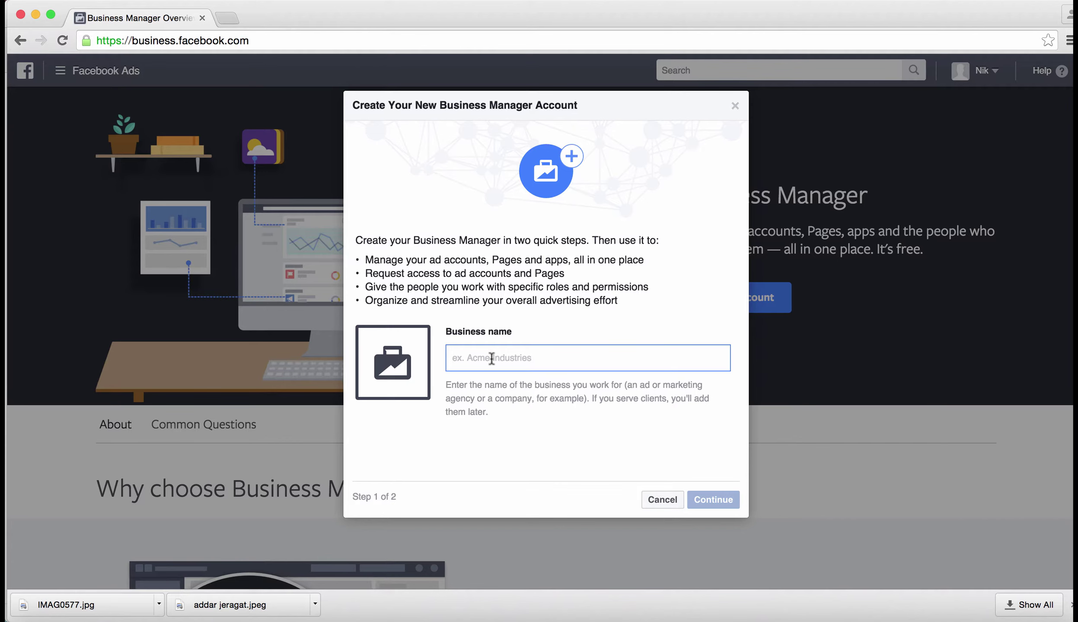
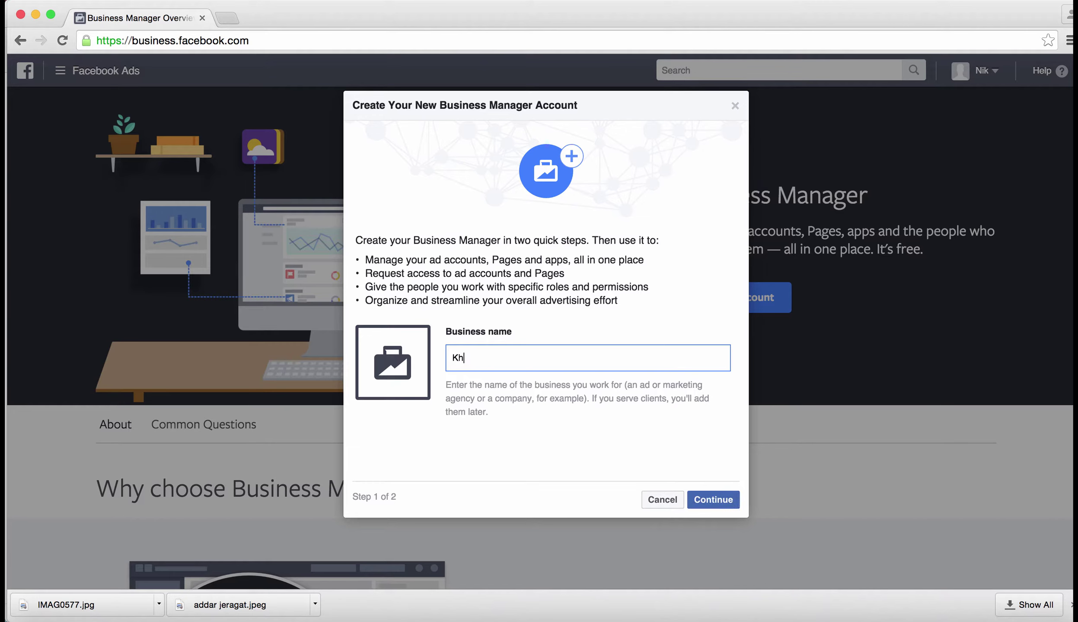
pyautogui.click(726, 503)
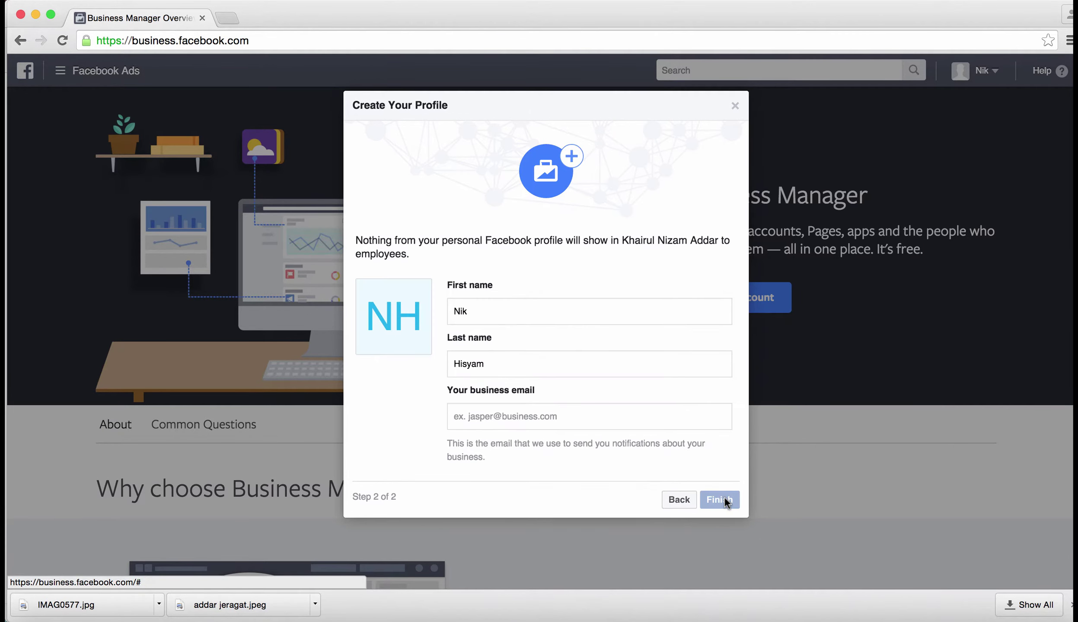
# Step: Replace the prefilled first and last names on the profile with the owner's names
pyautogui.click(498, 314)
pyautogui.doubleClick(498, 314)
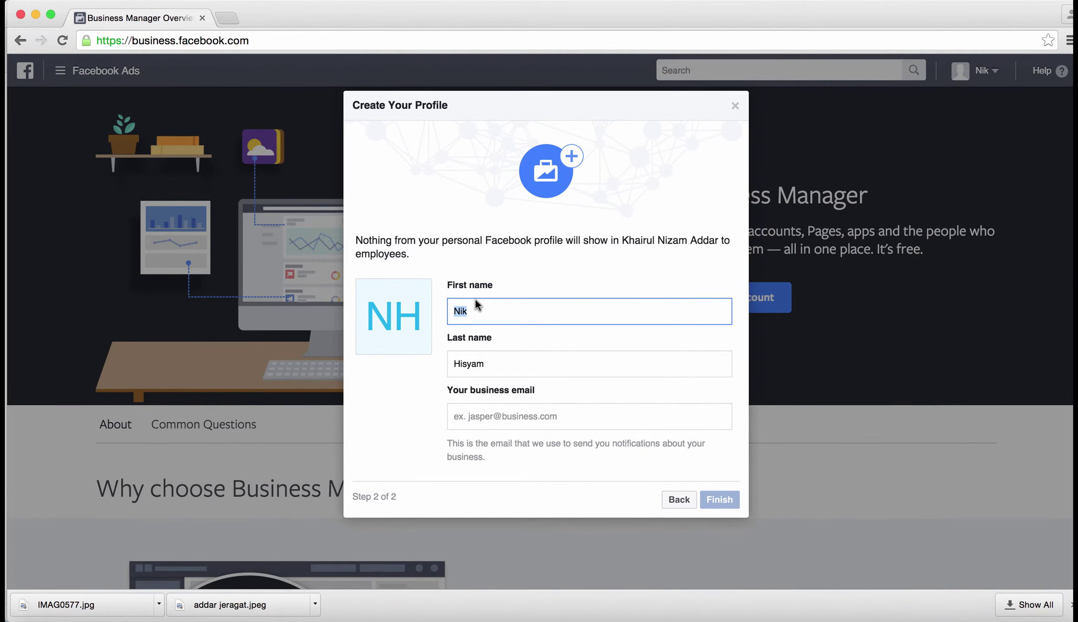
pyautogui.press('BackSpace')
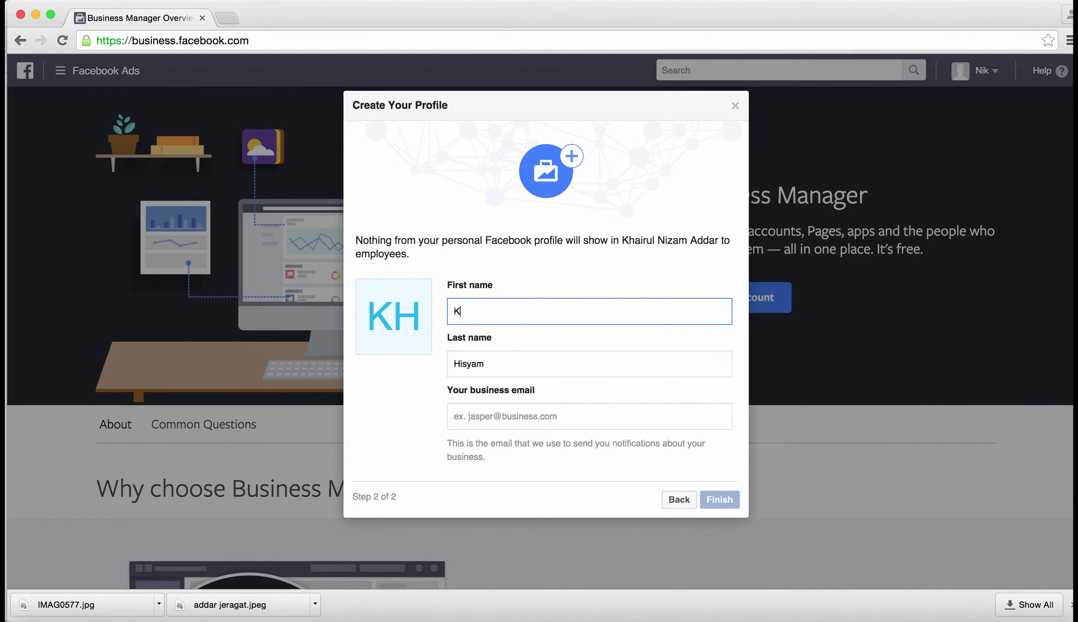
pyautogui.click(475, 374)
pyautogui.doubleClick(471, 365)
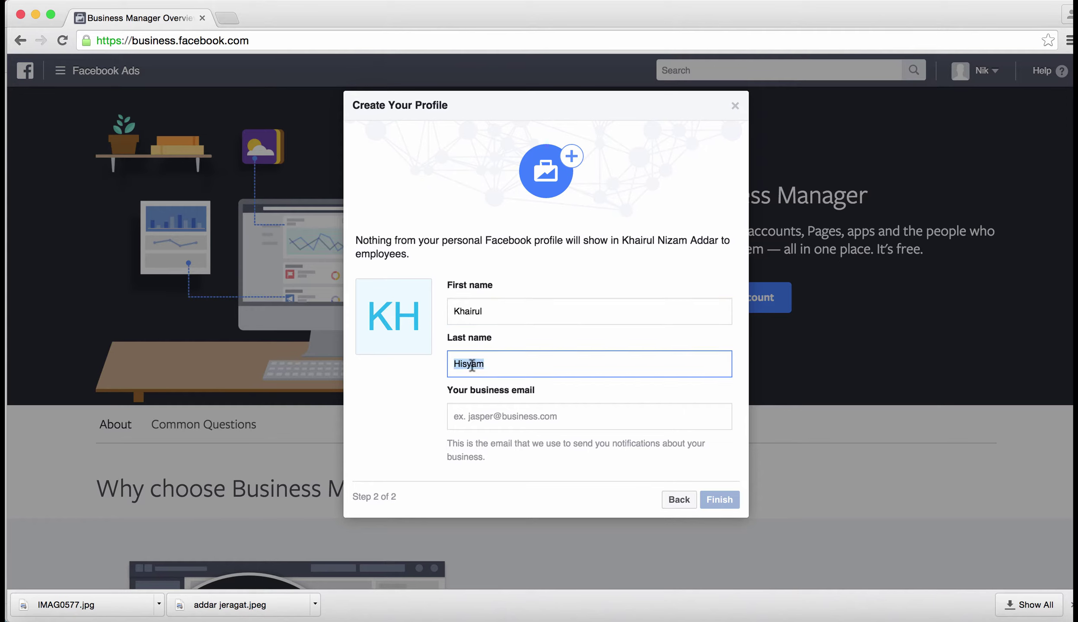
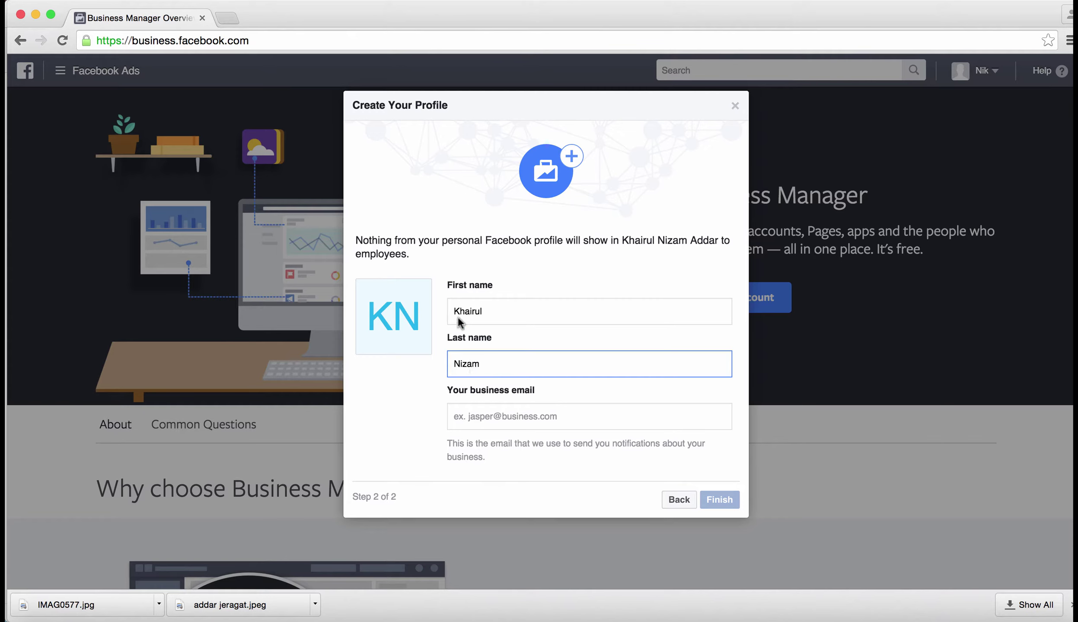
pyautogui.click(455, 311)
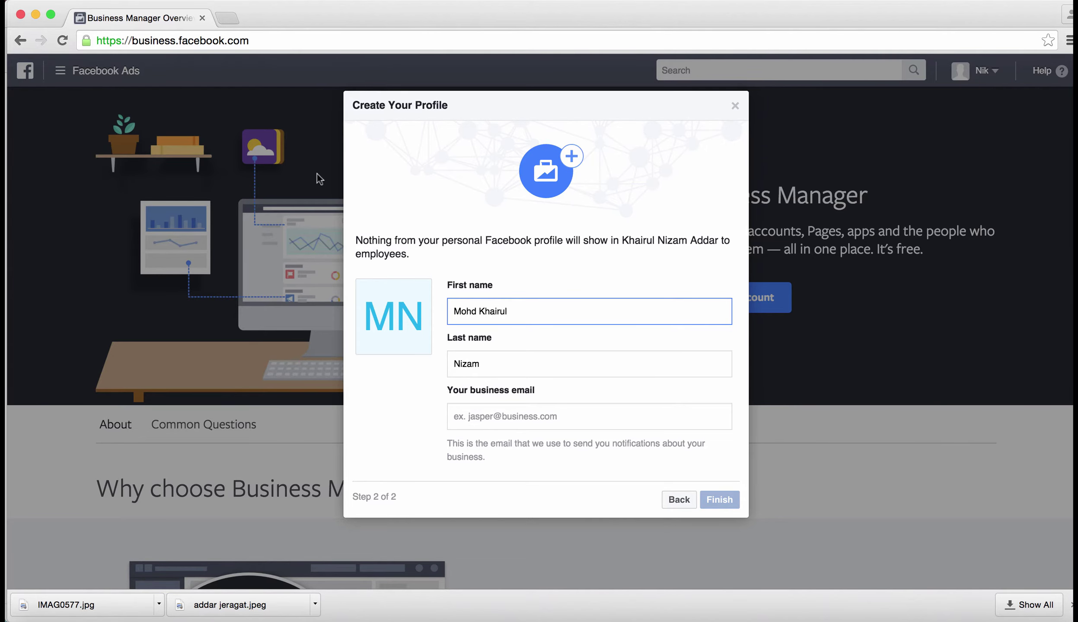
# Step: Open the Facebook news feed at facebook.com in a new tab
pyautogui.press('BackSpace')
pyautogui.click(226, 18)
pyautogui.write('f')
pyautogui.press('Return')
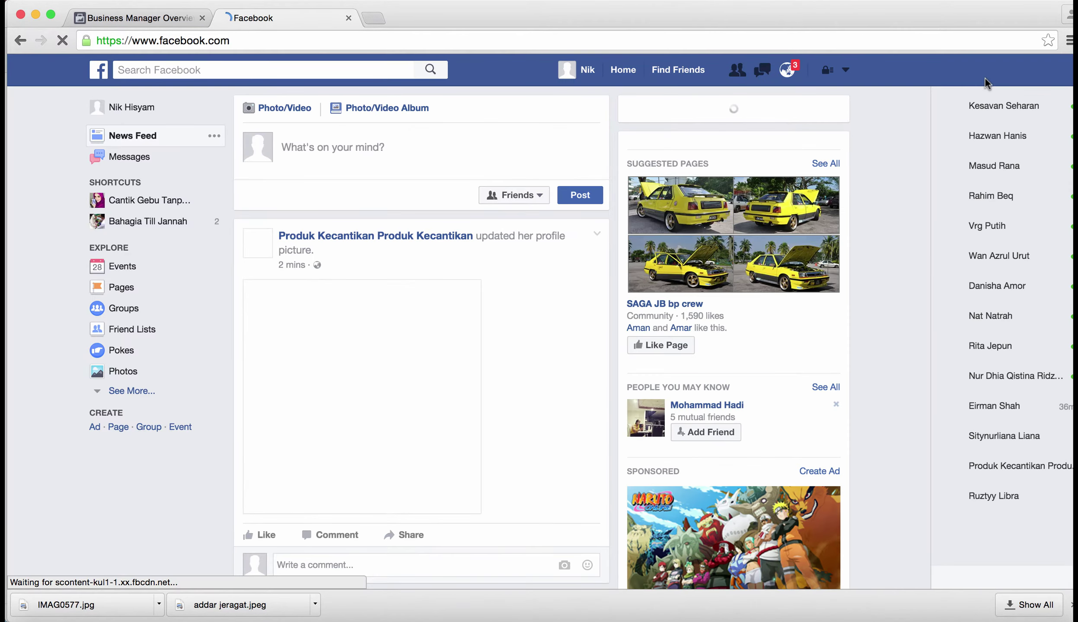
# Step: Copy the ad account contact e-mail from General Account Settings, then return to Business Manager
pyautogui.click(845, 71)
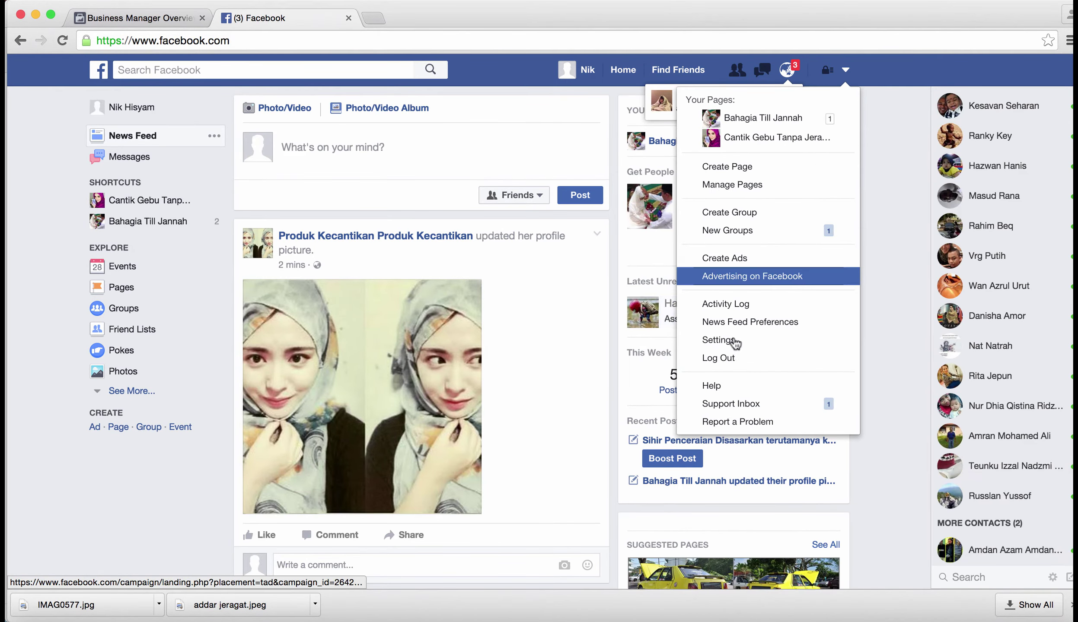
pyautogui.click(735, 340)
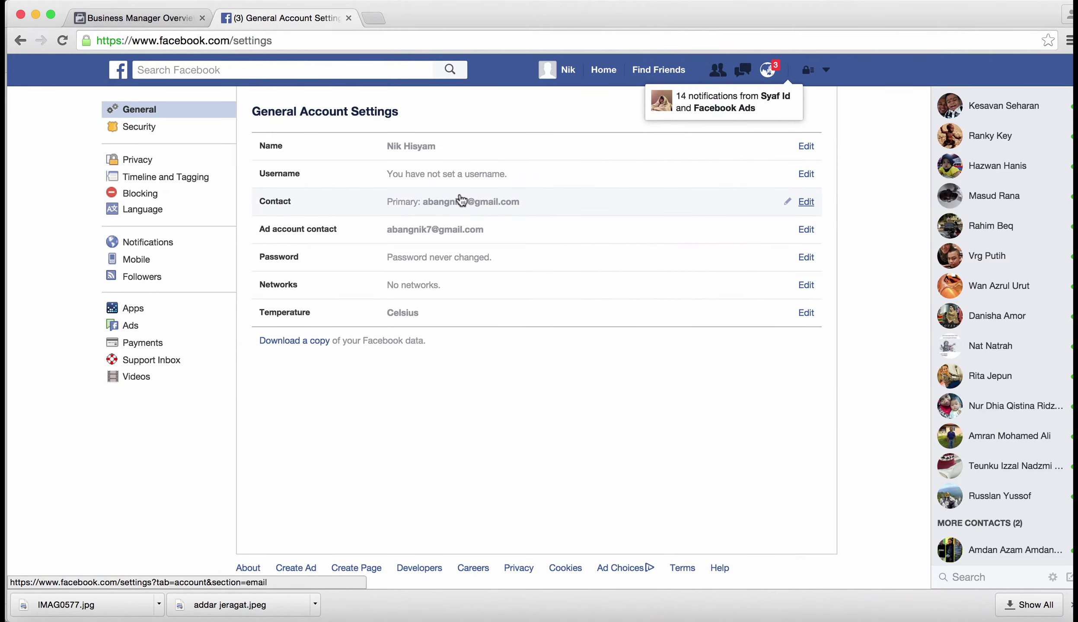
pyautogui.click(411, 230)
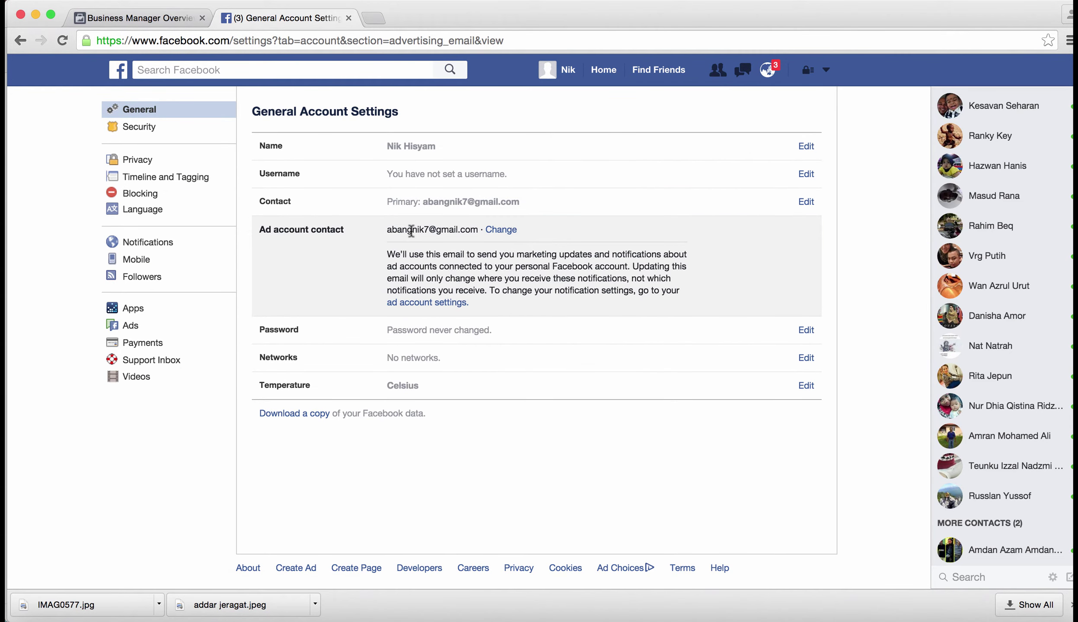
pyautogui.doubleClick(411, 231)
pyautogui.moveTo(388, 230); pyautogui.dragTo(469, 227)
pyautogui.press('super+c')
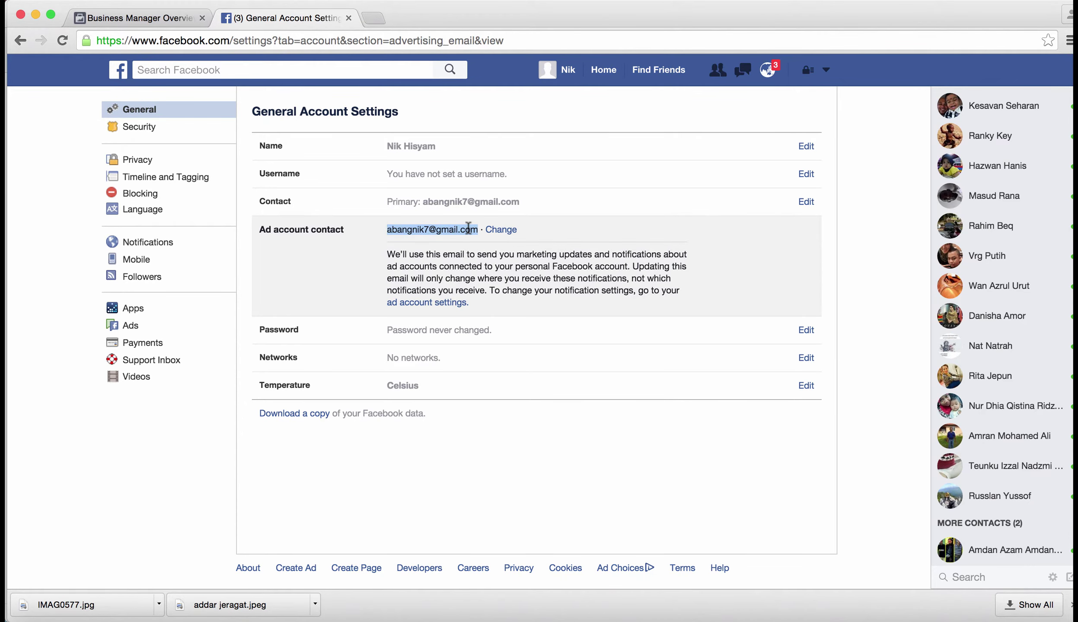
pyautogui.click(162, 17)
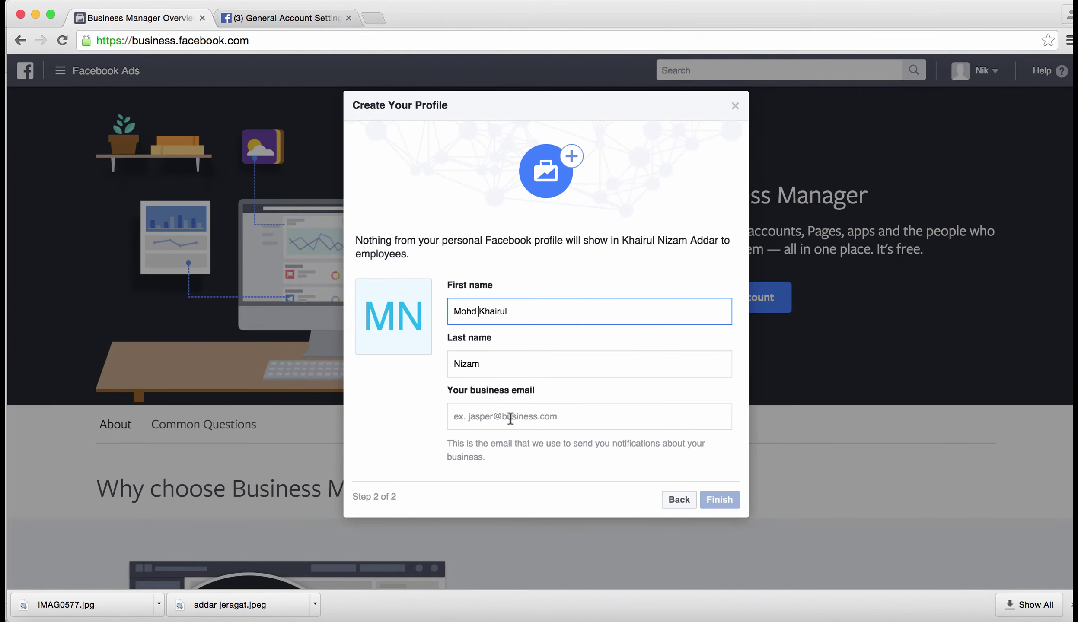
# Step: Paste the copied e-mail into the business email field and finish the profile
pyautogui.click(511, 418)
pyautogui.press('super+v')
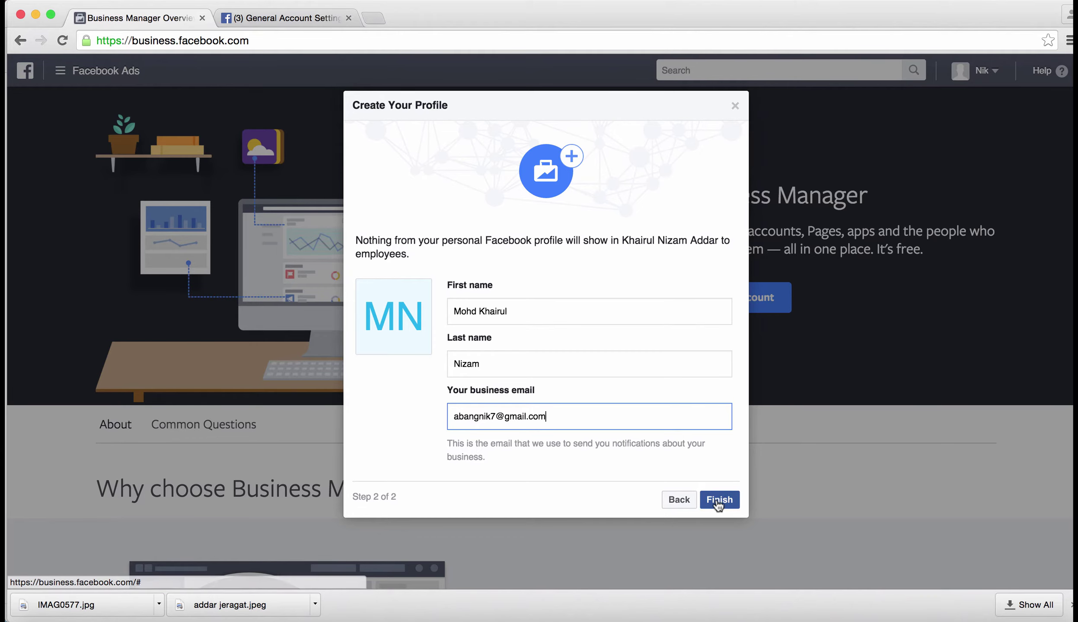
pyautogui.click(718, 502)
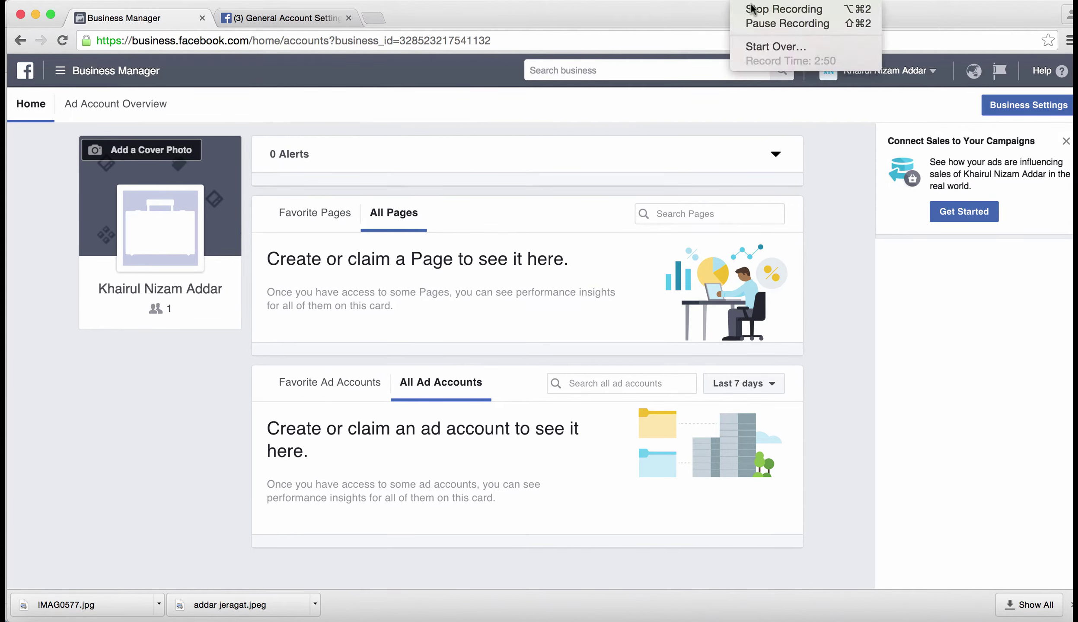
# Step: Open Business Settings to view People and Assets
pyautogui.click(755, 11)
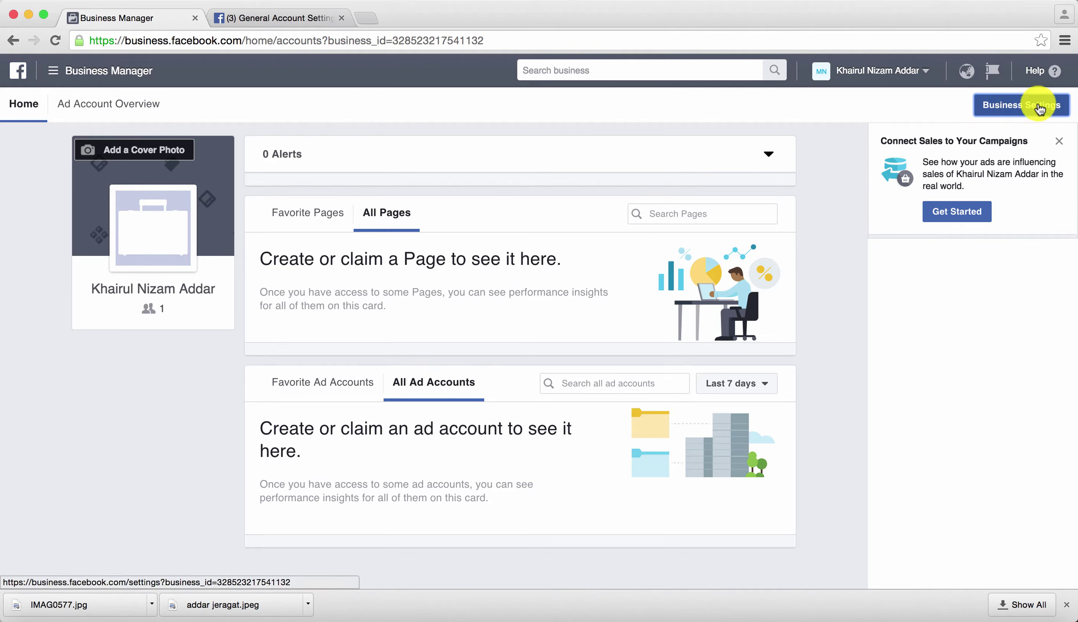
pyautogui.click(997, 111)
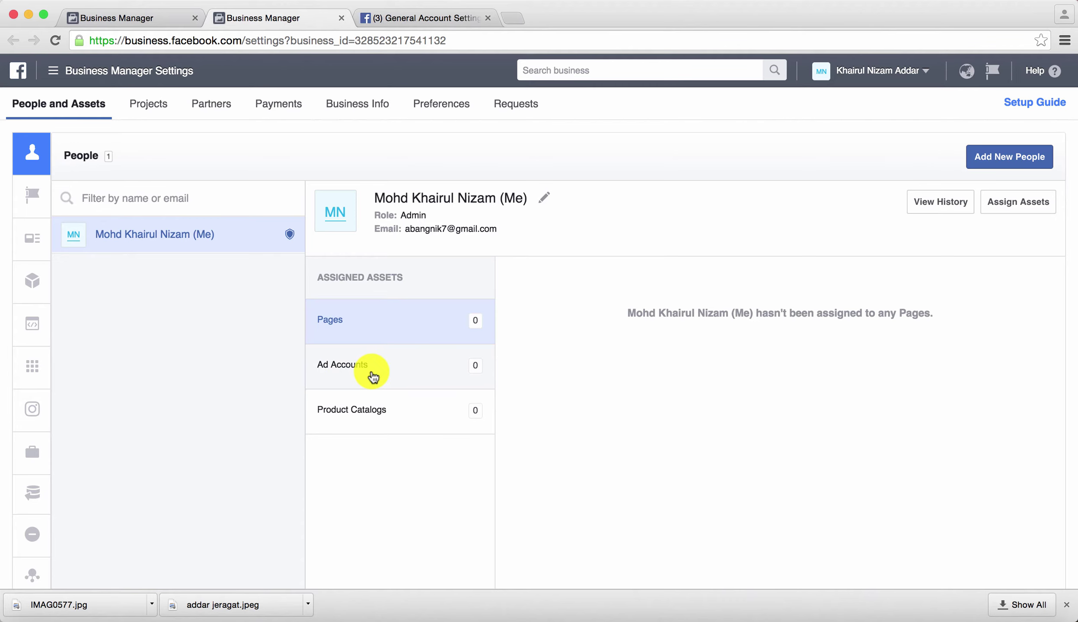
# Step: Check the admin's assigned Ad Accounts, which show 0, and expand the sidebar
pyautogui.click(397, 372)
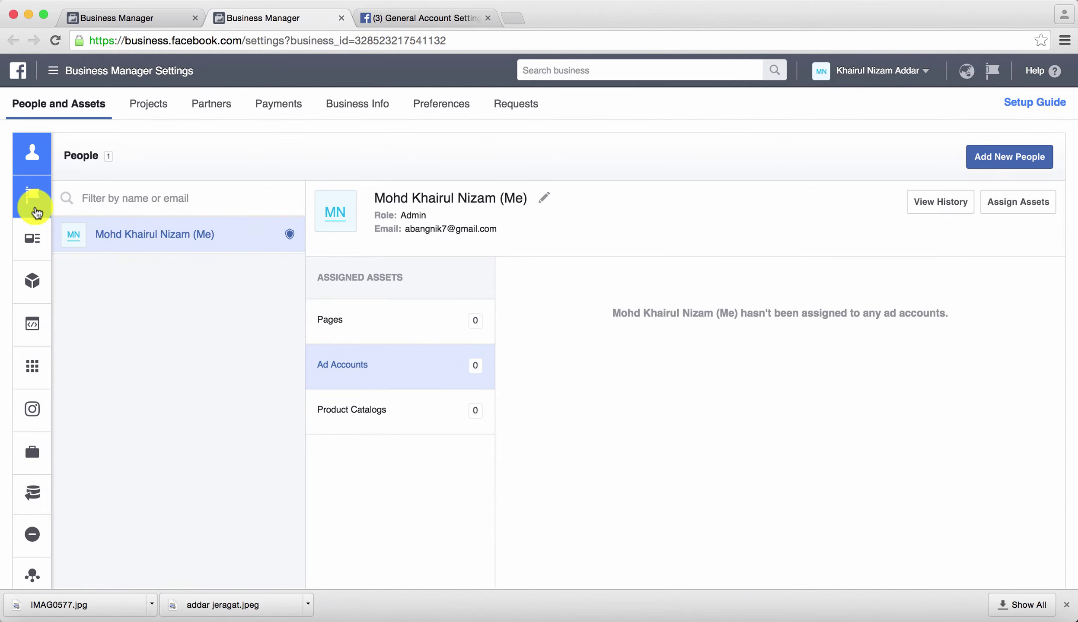
pyautogui.moveTo(34, 150)
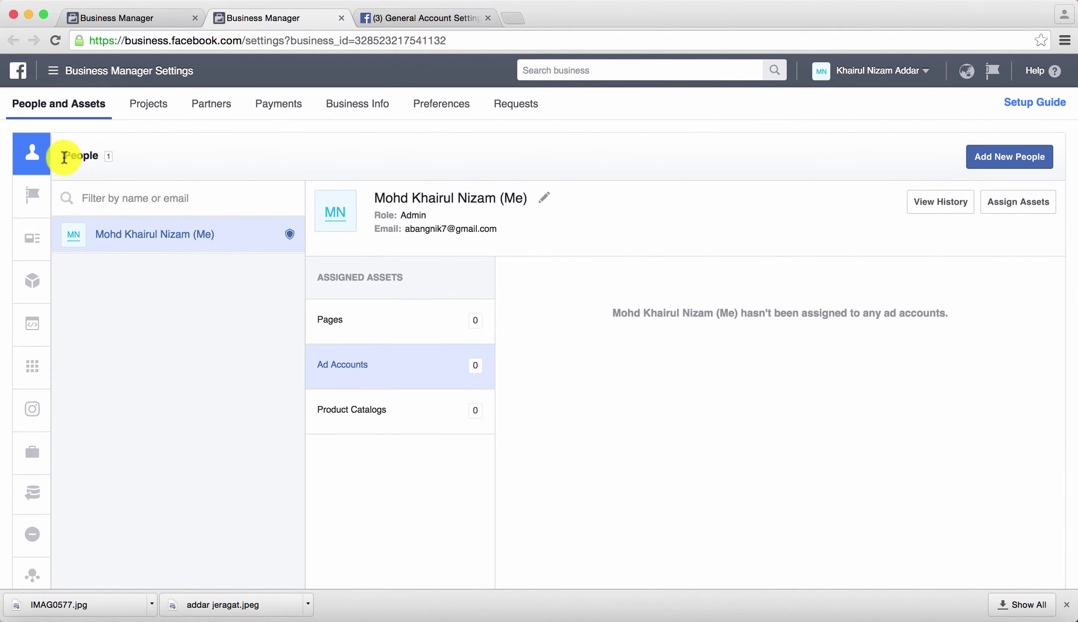
pyautogui.moveTo(33, 177)
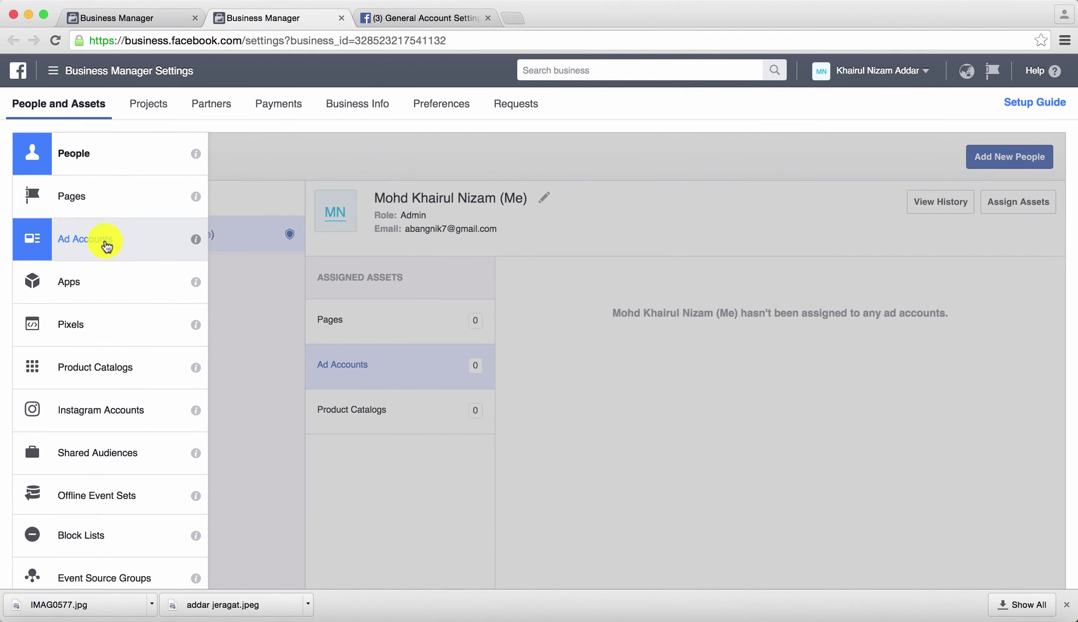
# Step: From Ad Accounts, choose Add New Ad Accounts > Create a New Ad Account
pyautogui.click(107, 246)
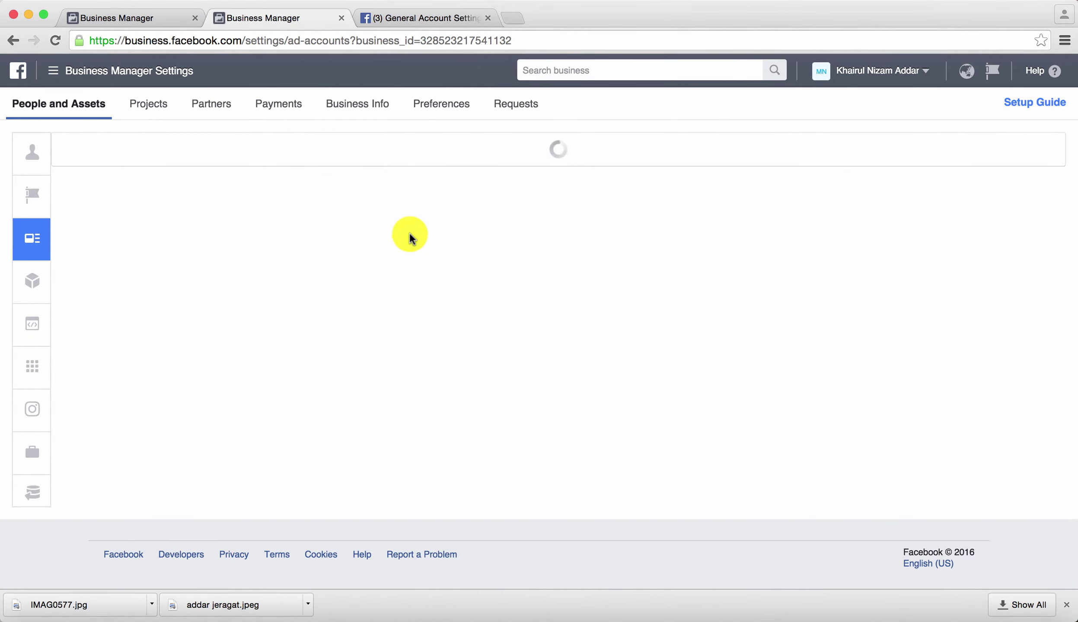
pyautogui.click(570, 323)
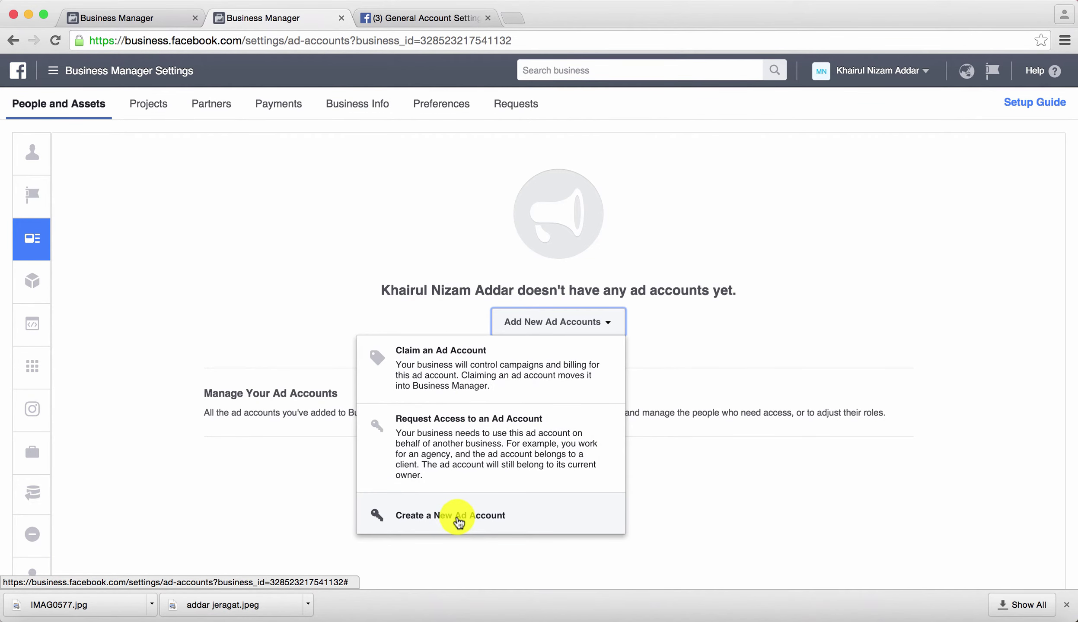
pyautogui.click(459, 523)
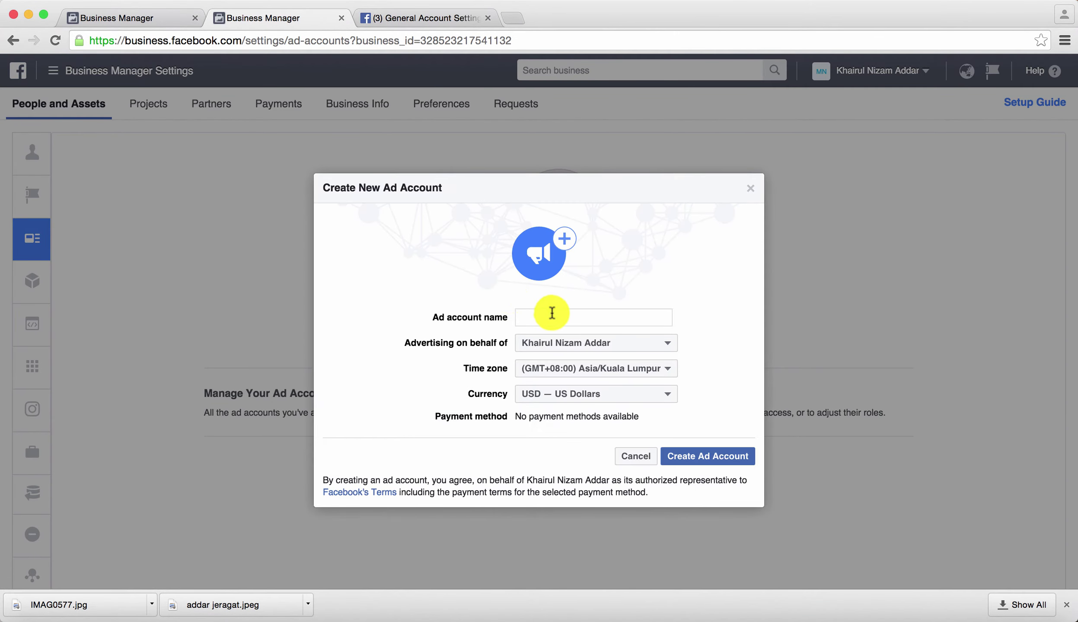
# Step: Create an ad account named after the business owner with MYR — Malaysian Ringgit currency
pyautogui.click(564, 320)
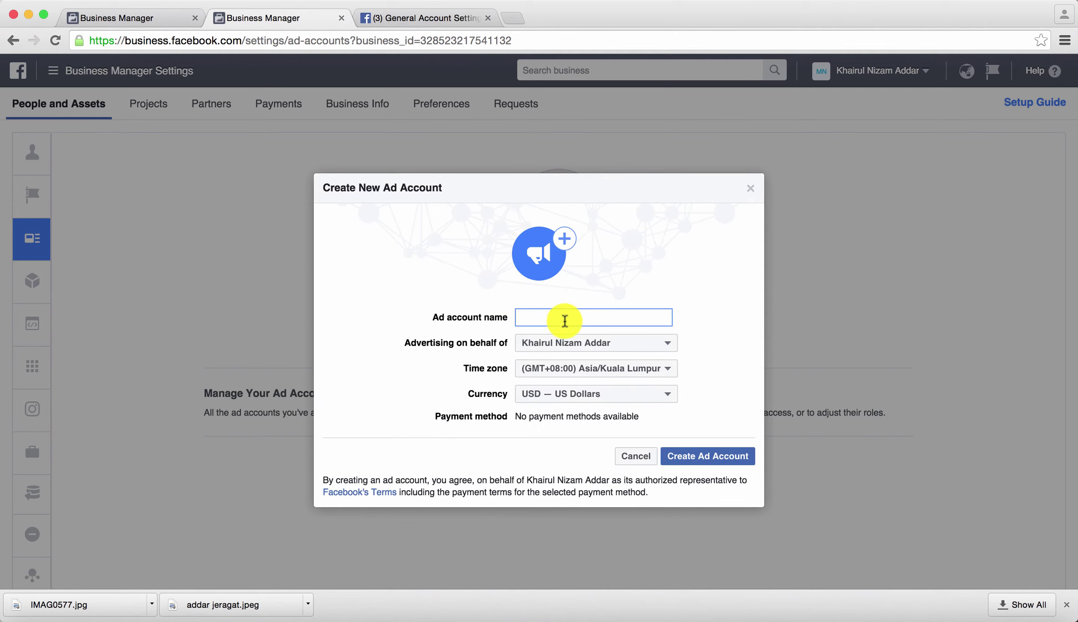
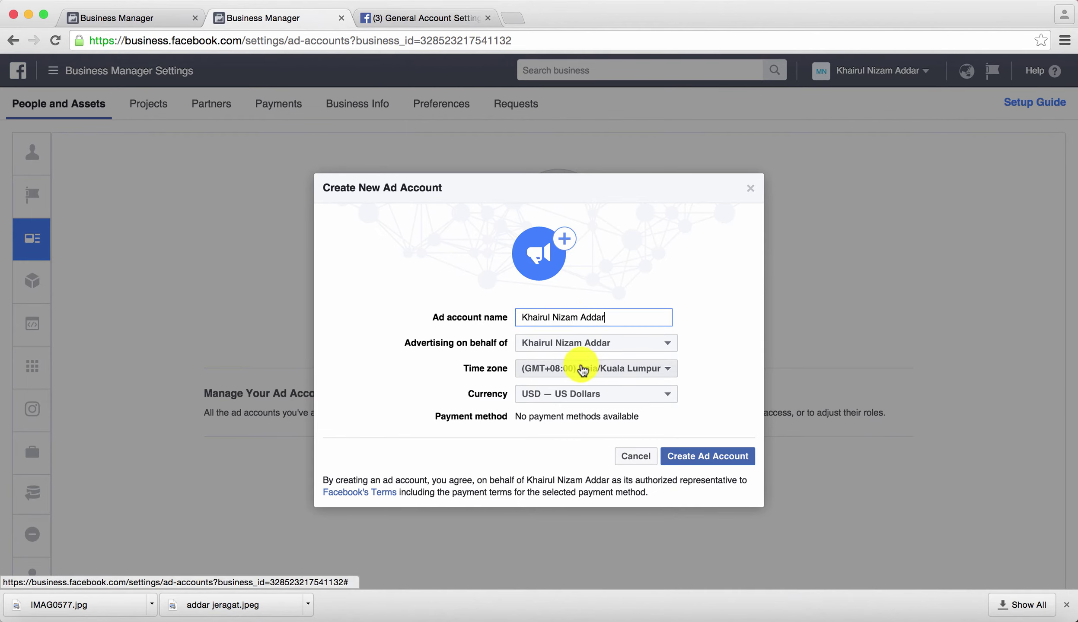
pyautogui.click(556, 400)
pyautogui.scroll(-10, 556, 400)
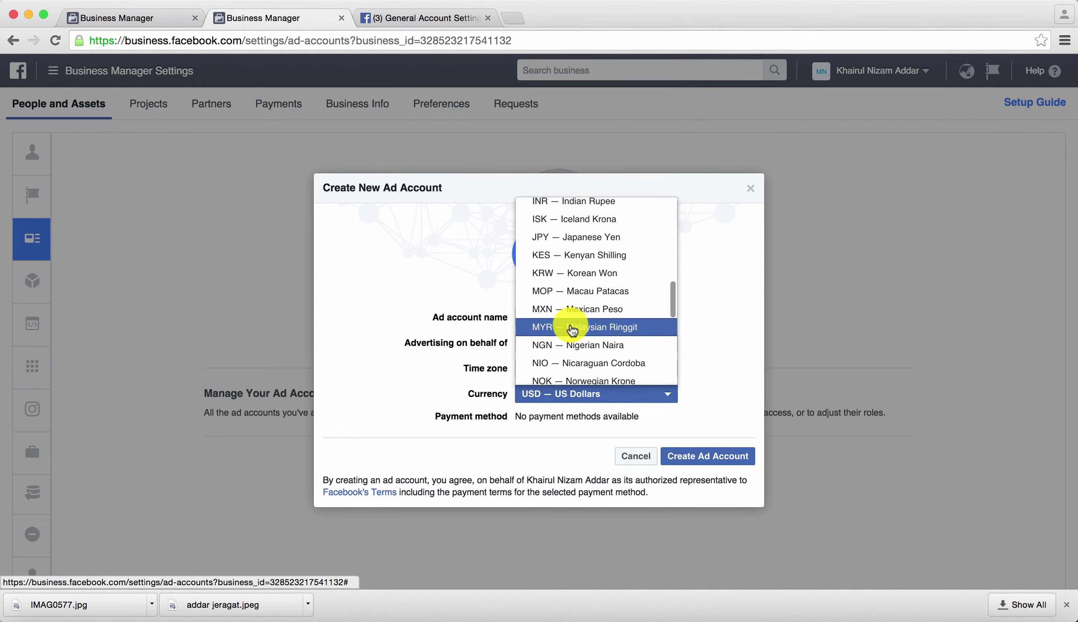
pyautogui.scroll(-1, 569, 298)
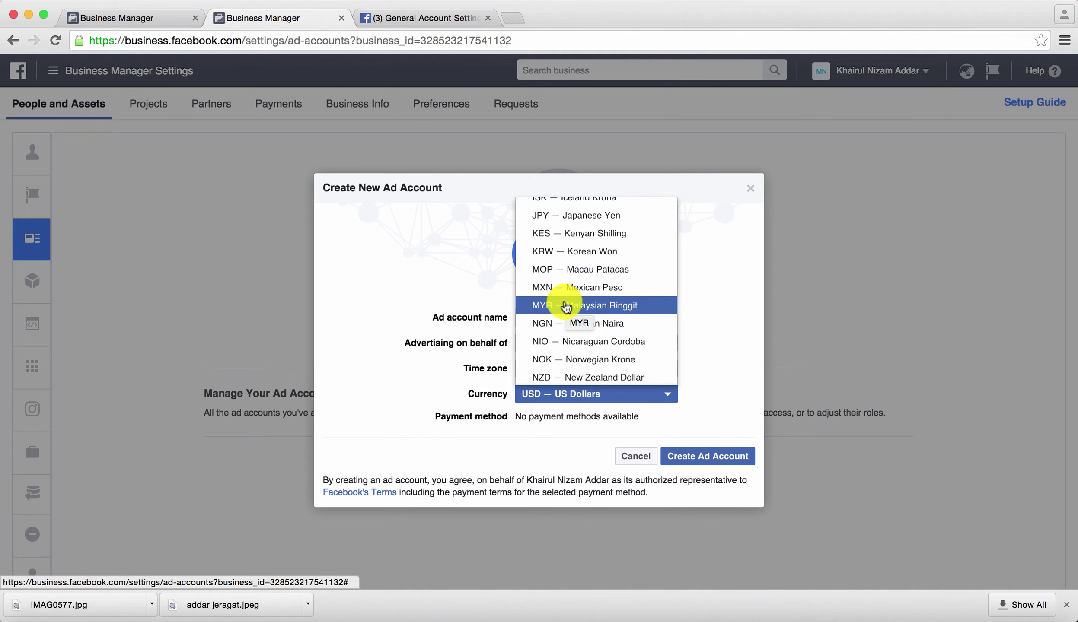
pyautogui.click(567, 306)
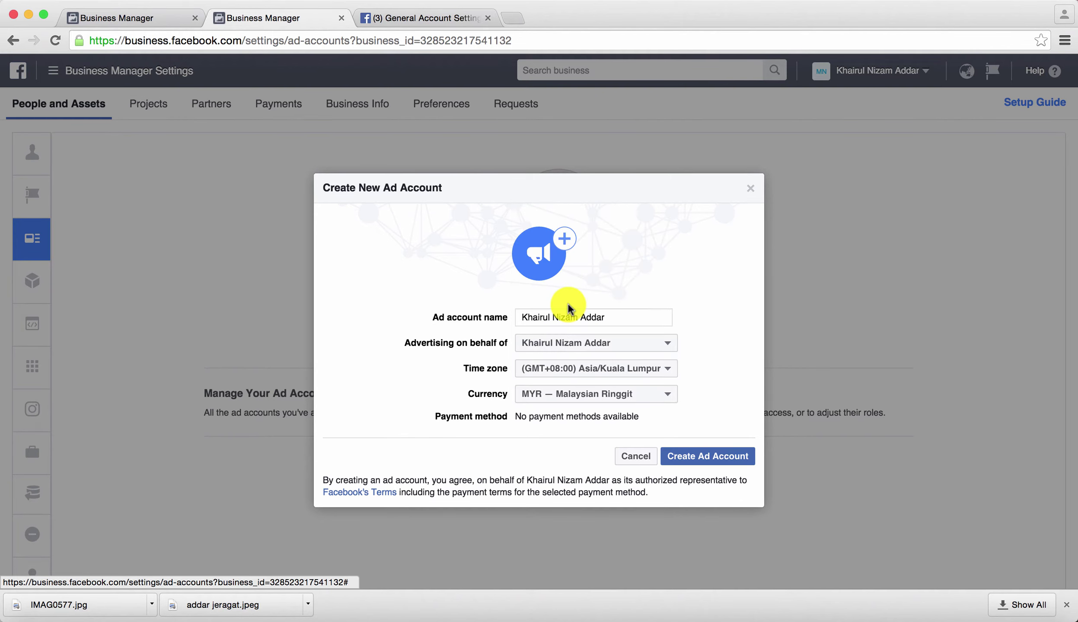
pyautogui.click(685, 460)
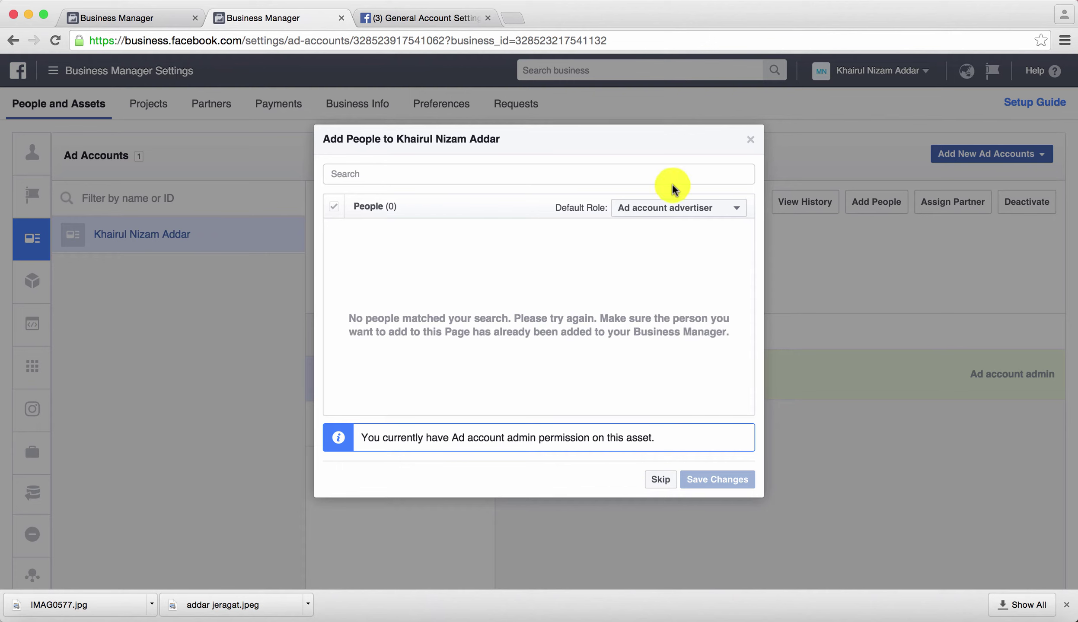
# Step: Set the default role to Ad account admin, then skip adding people
pyautogui.click(690, 215)
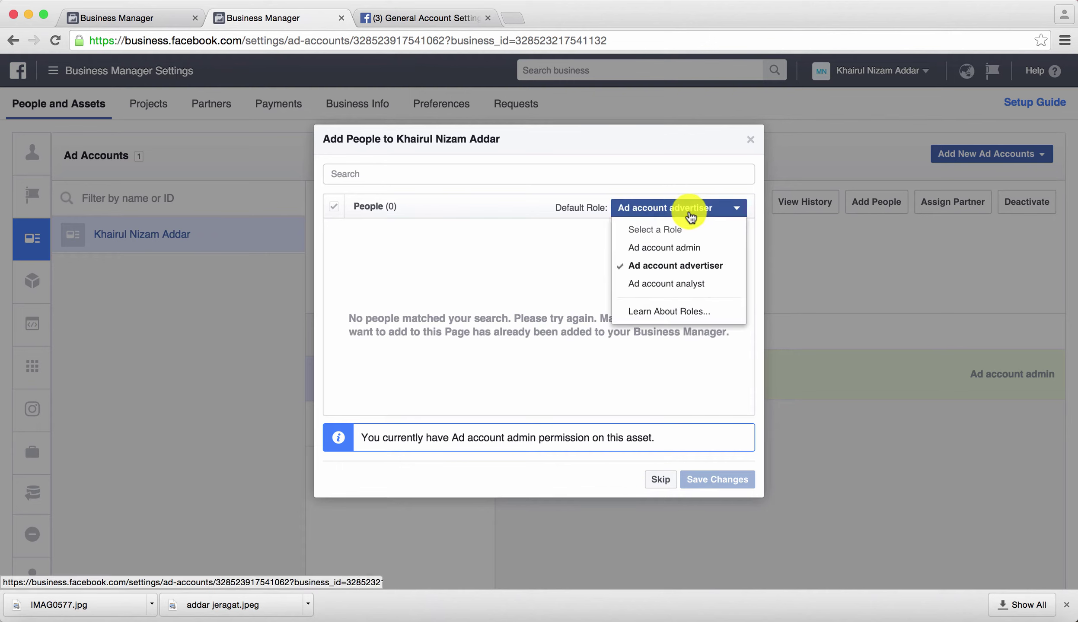
pyautogui.click(656, 253)
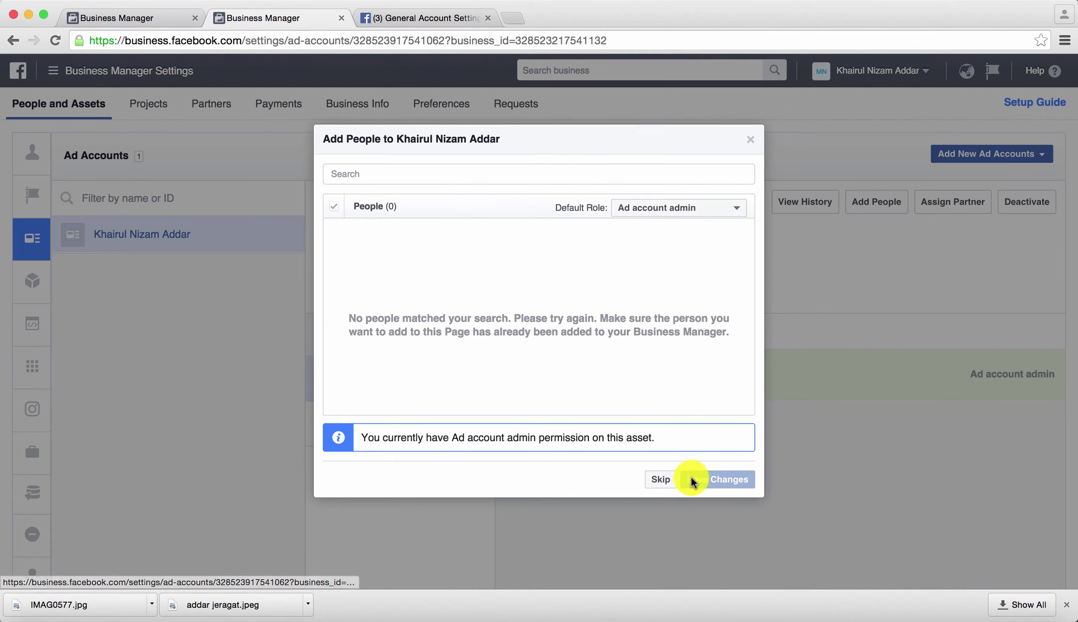
pyautogui.click(660, 482)
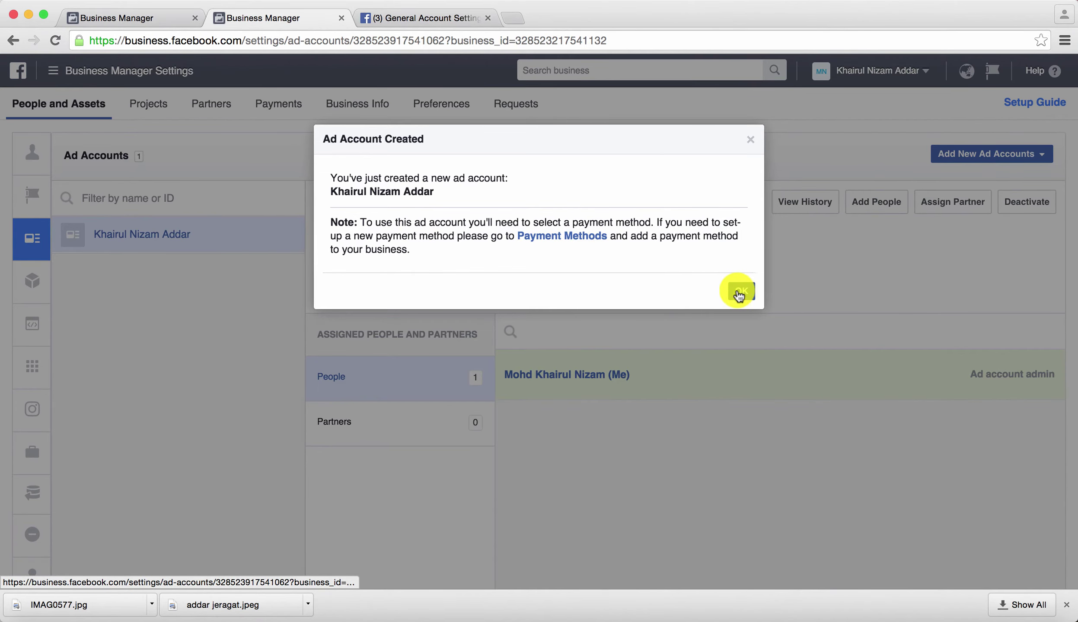
# Step: Dismiss the Ad Account Created notice to view the account's MYR and Asia/Kuala Lumpur details
pyautogui.click(739, 292)
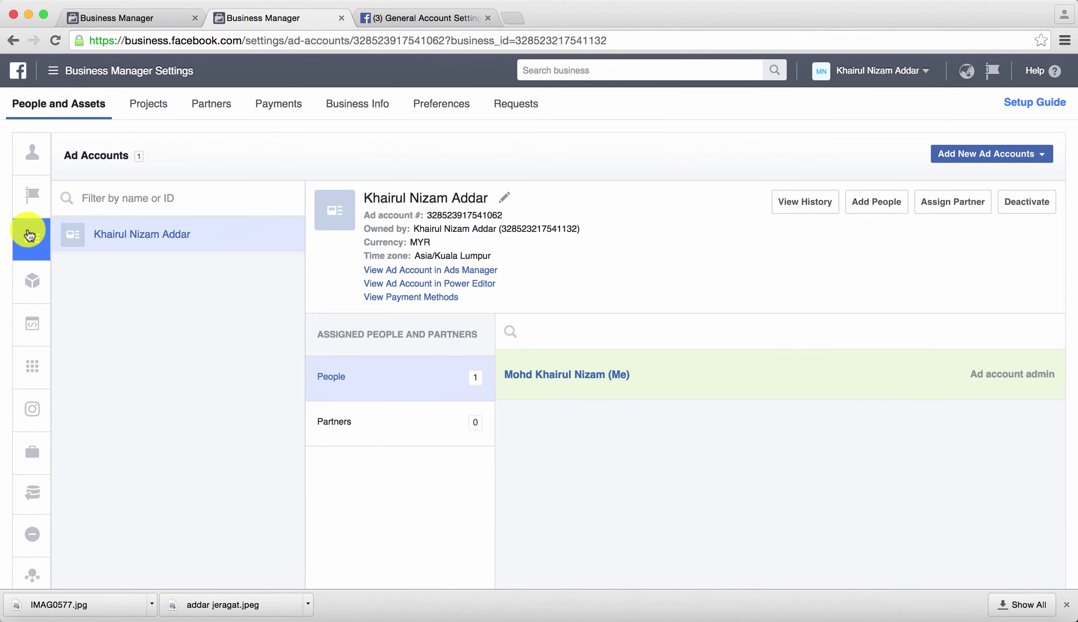
pyautogui.moveTo(26, 236)
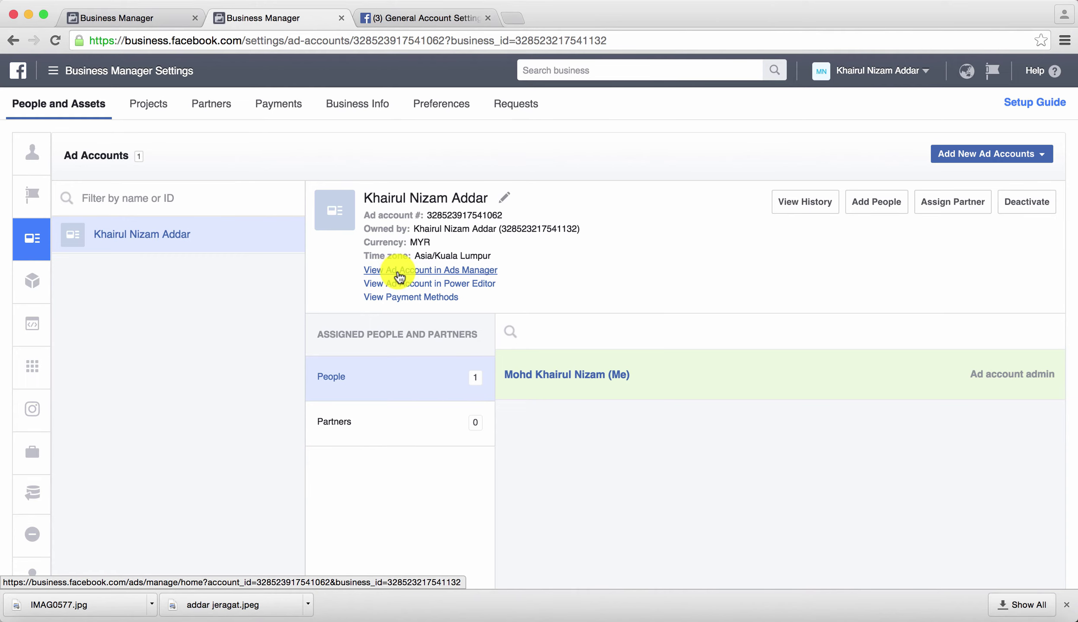
# Step: Open the new ad account in Ads Manager and close the campaign creation sidebar
pyautogui.click(399, 271)
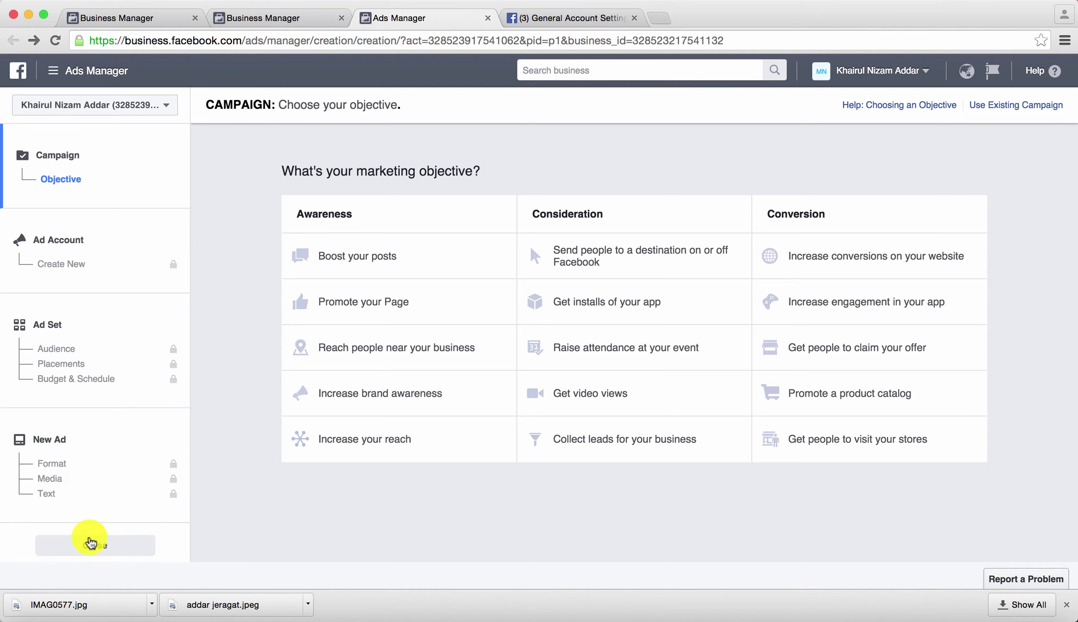
pyautogui.click(94, 546)
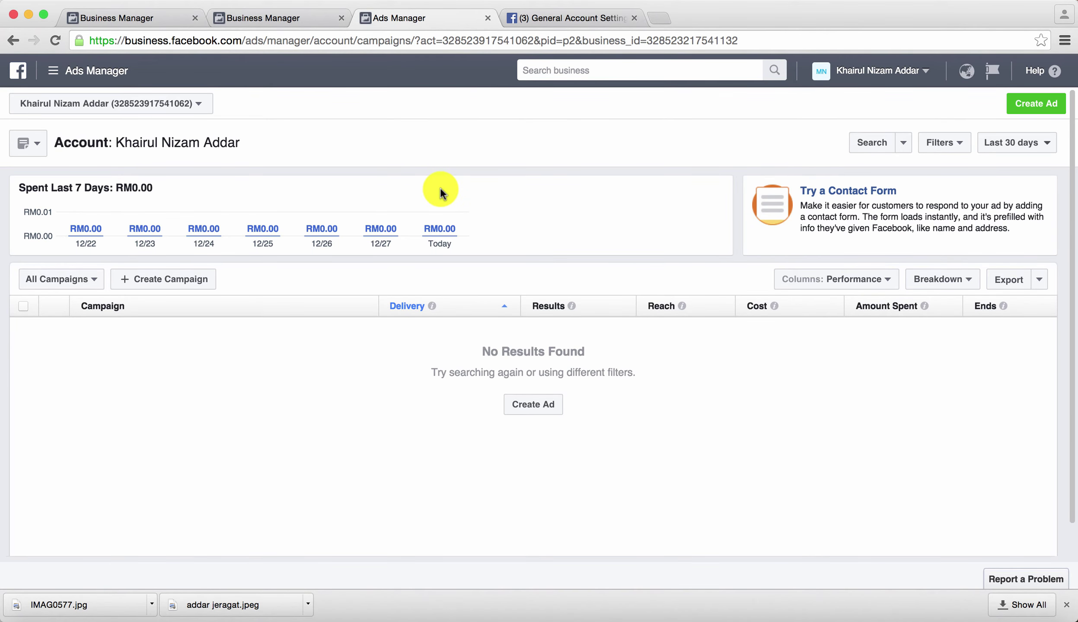
# Step: Go to Billing & Payment Methods from the Ads Manager tools menu
pyautogui.click(145, 104)
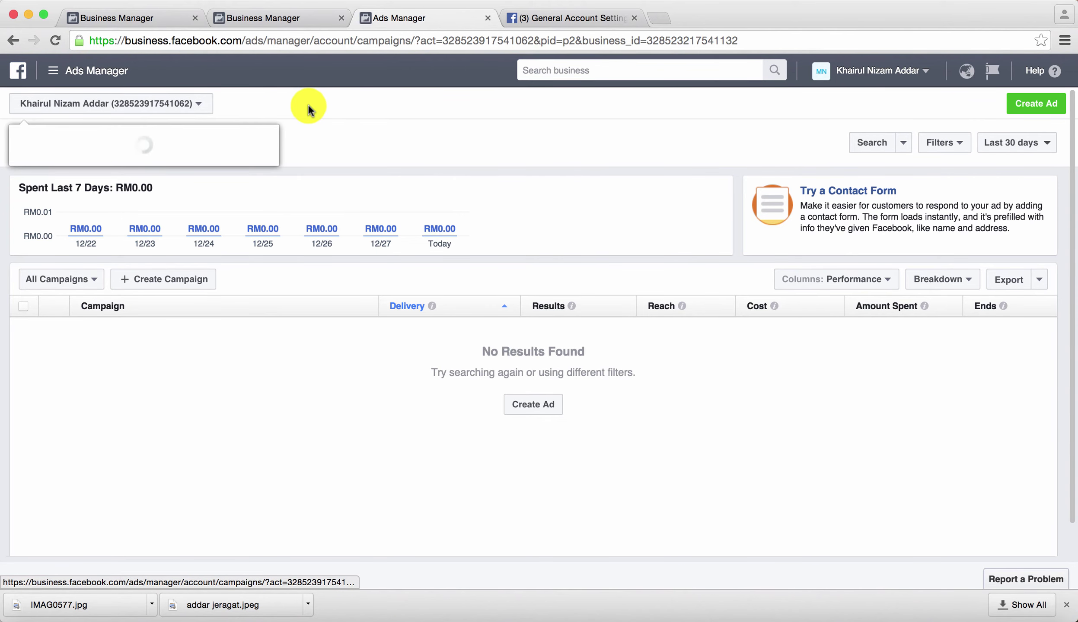
pyautogui.click(74, 73)
pyautogui.click(73, 74)
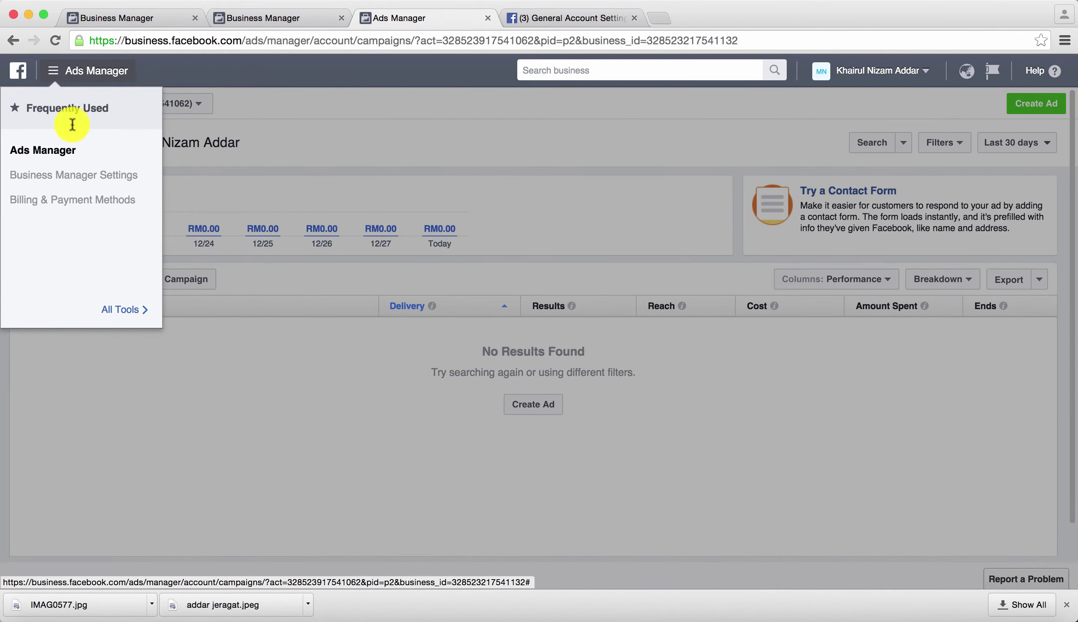
pyautogui.click(83, 200)
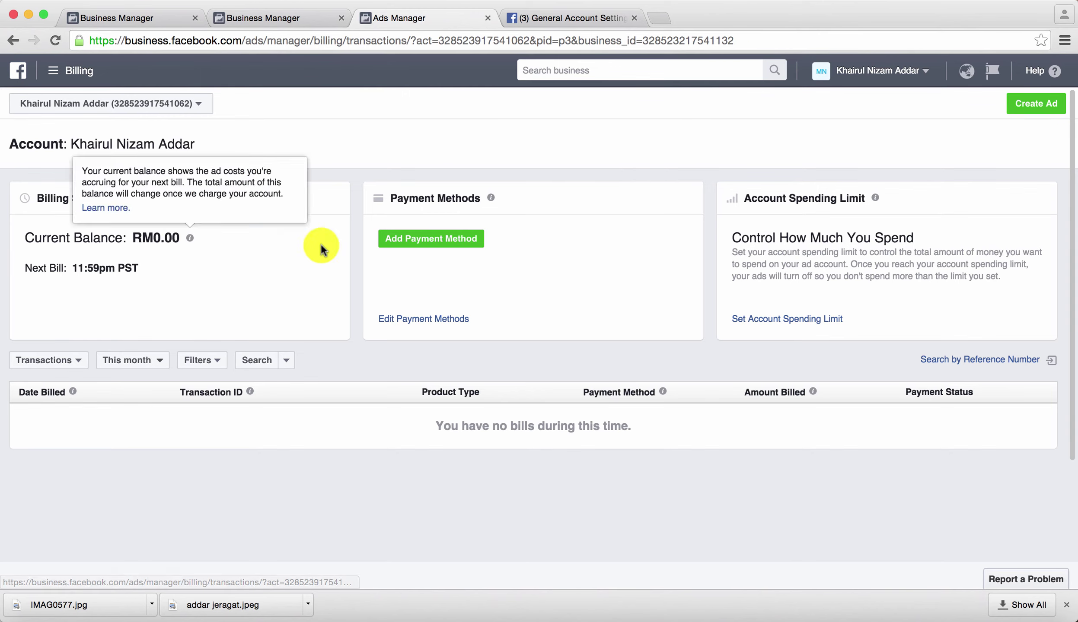
# Step: Choose Add Payment Method on the billing page to start adding a credit or debit card
pyautogui.click(437, 247)
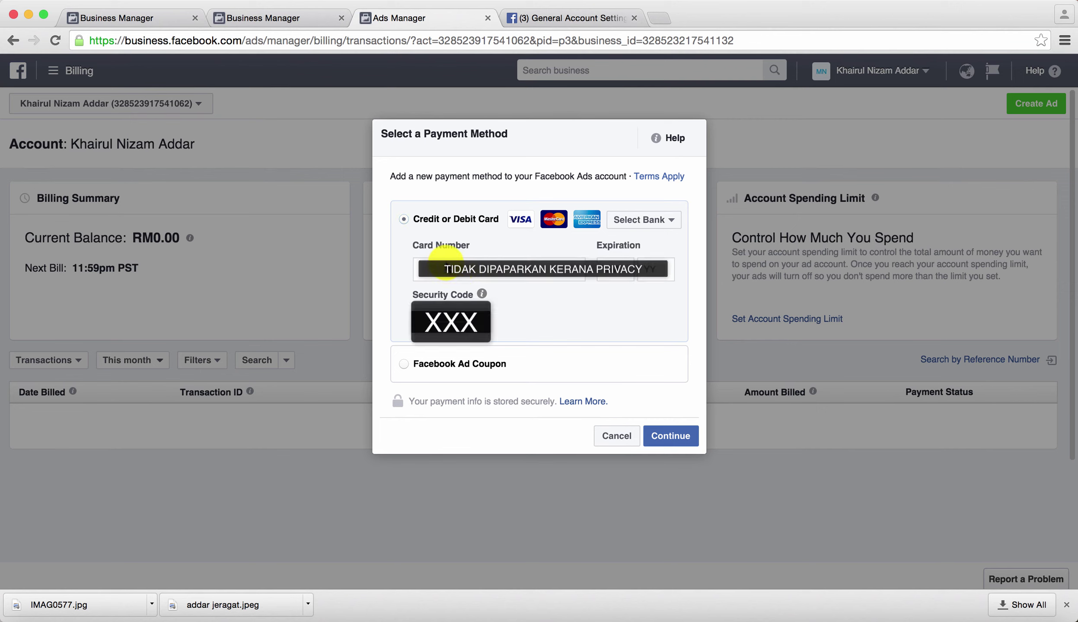
# Step: Enter the credit card's number, expiry month and year, and submit it as the payment method
pyautogui.click(443, 263)
pyautogui.write('46')
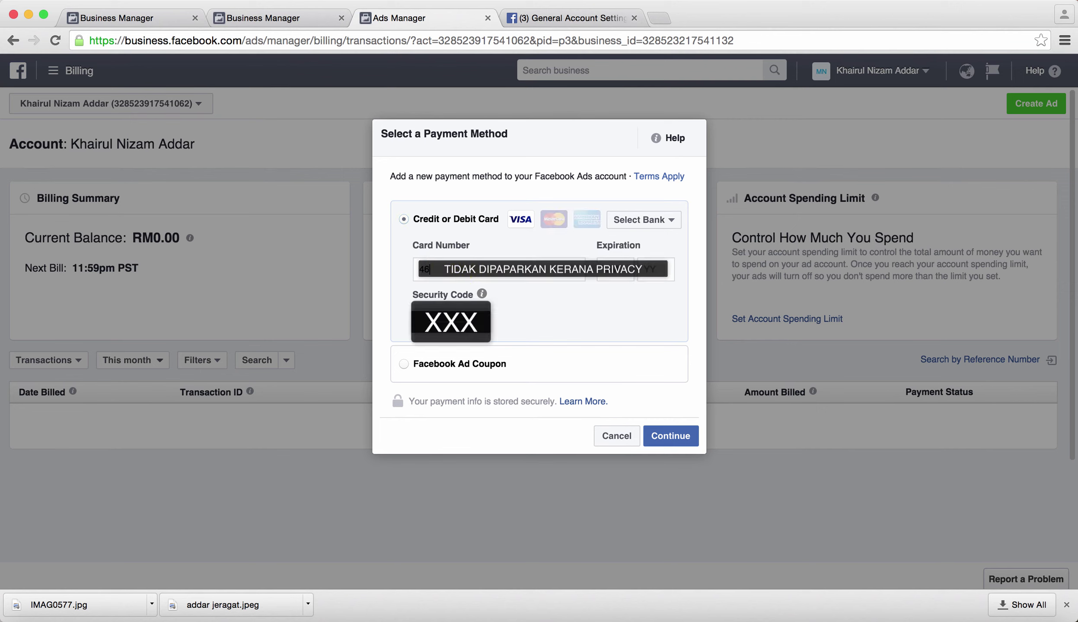
pyautogui.write('322')
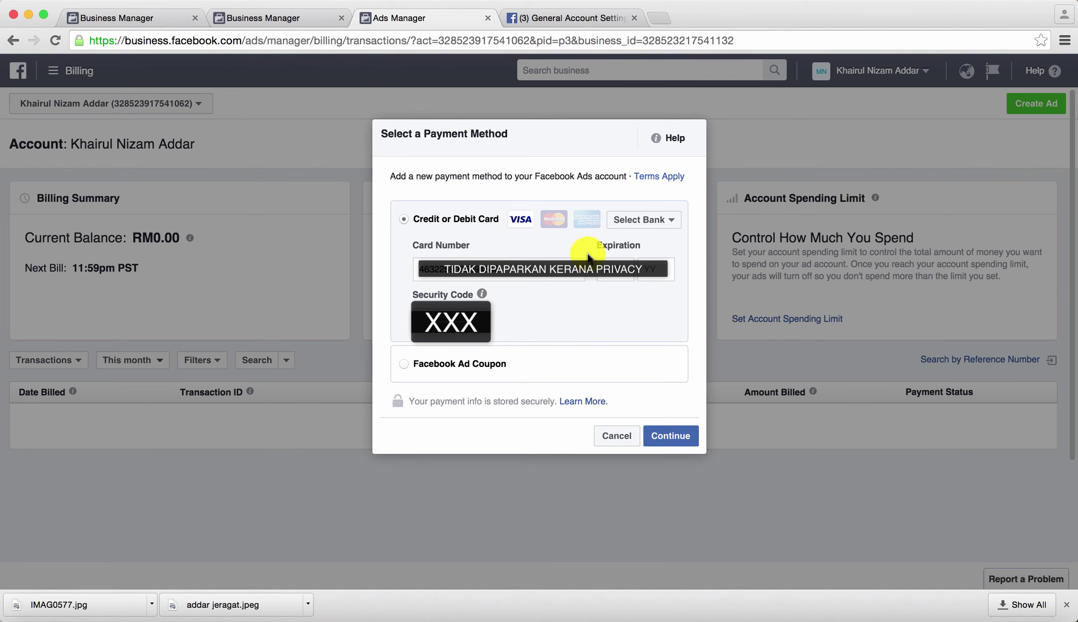
pyautogui.click(617, 265)
pyautogui.write('05')
pyautogui.click(613, 286)
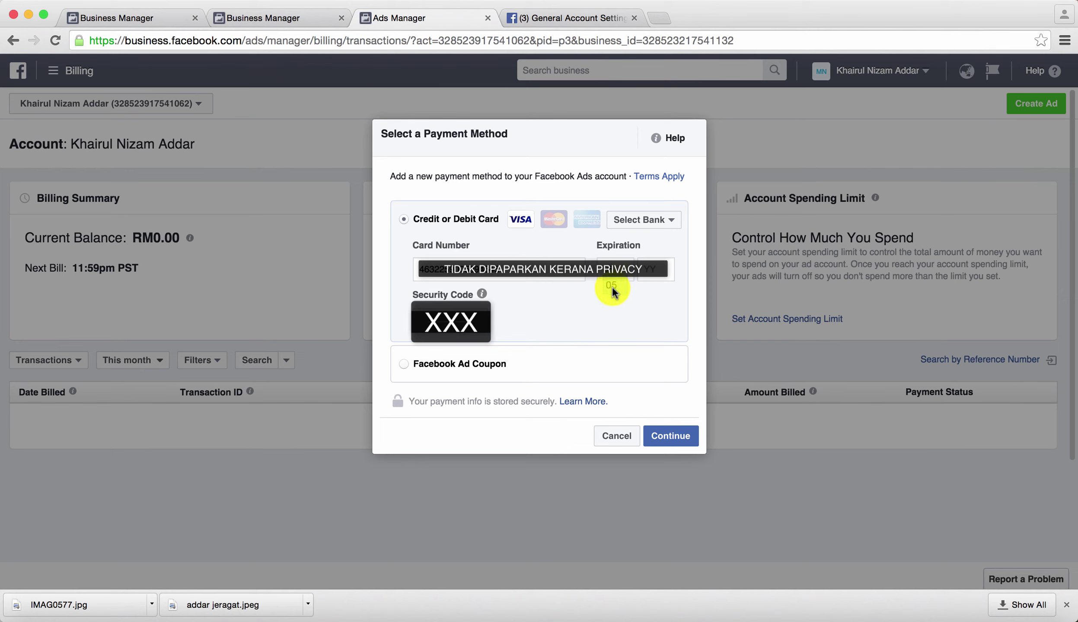
pyautogui.click(654, 270)
pyautogui.click(653, 287)
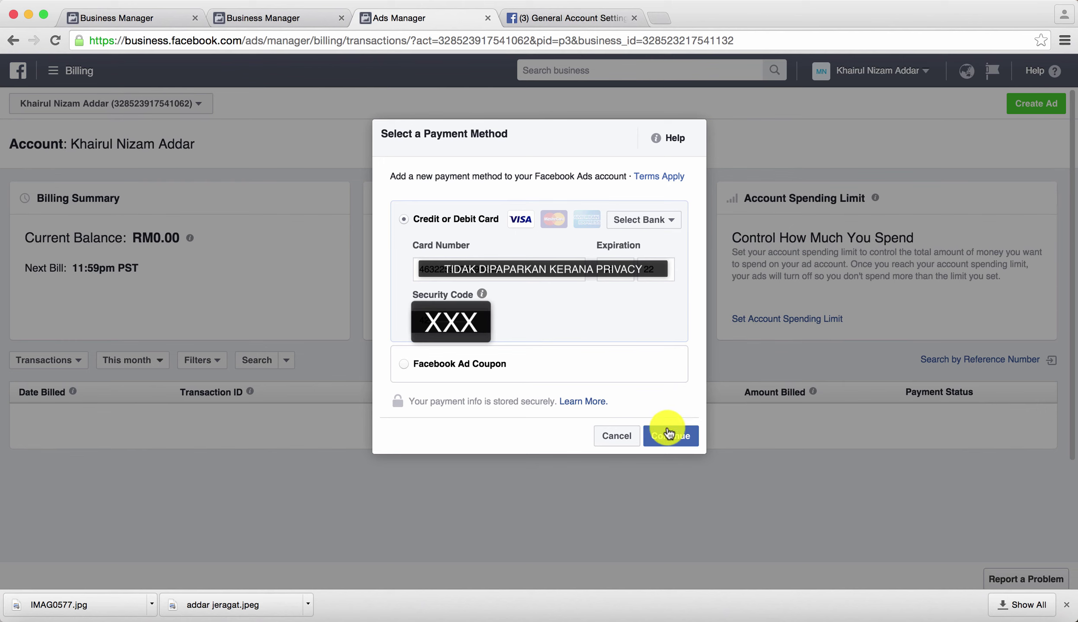
pyautogui.click(662, 445)
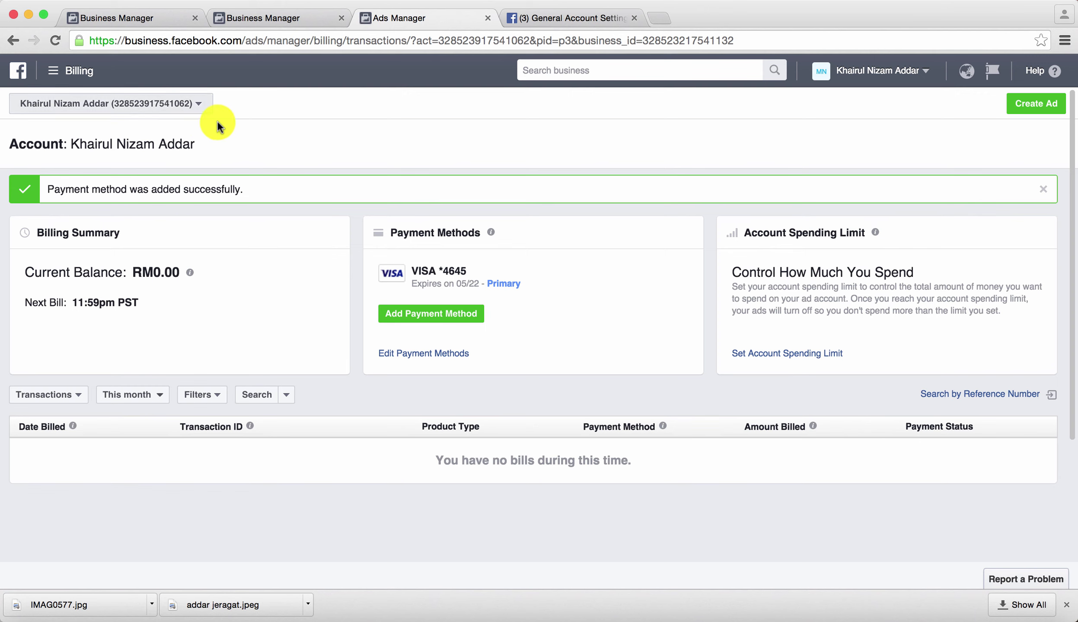
# Step: Close the extra Ads Manager and Business Manager tabs and load business.facebook.com in a fresh tab
pyautogui.click(488, 18)
pyautogui.click(341, 17)
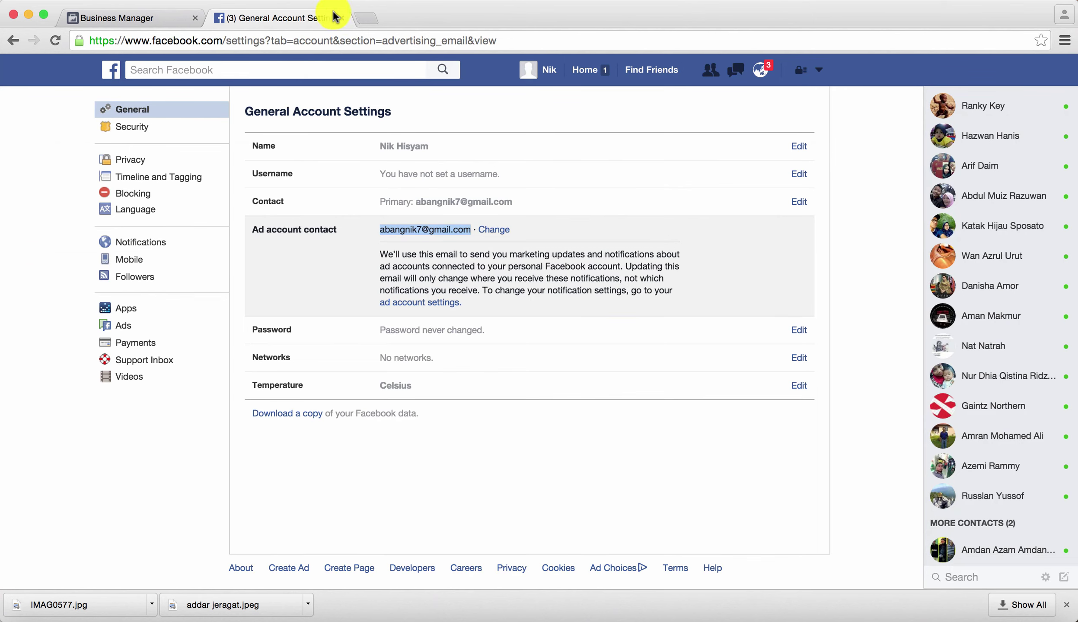
pyautogui.click(341, 17)
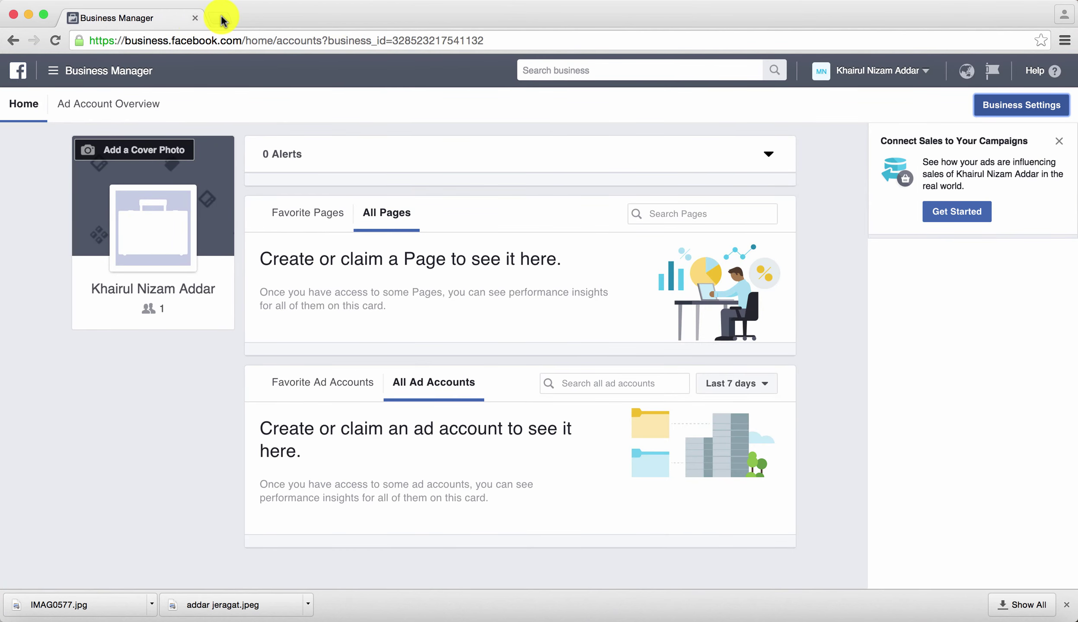
pyautogui.click(221, 18)
pyautogui.click(190, 17)
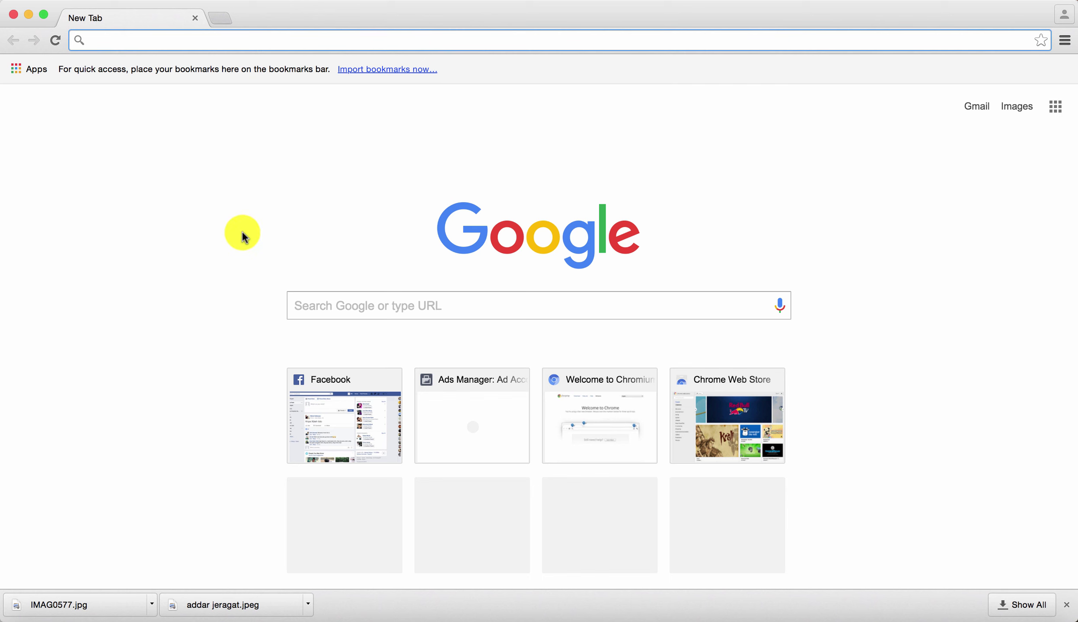
pyautogui.write('business.facebook.com')
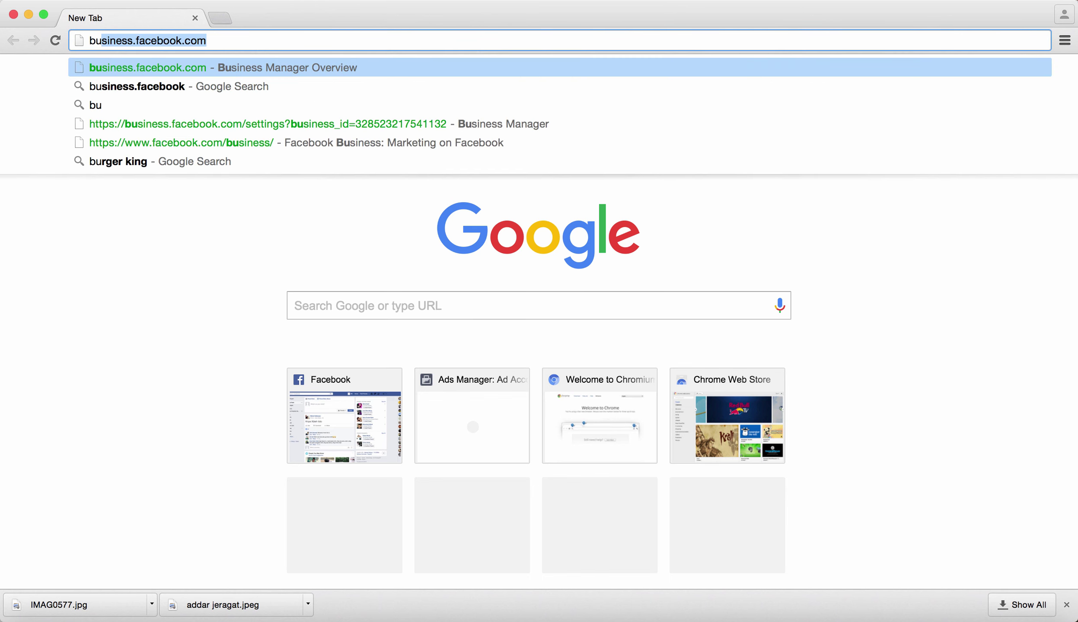
pyautogui.press('Return')
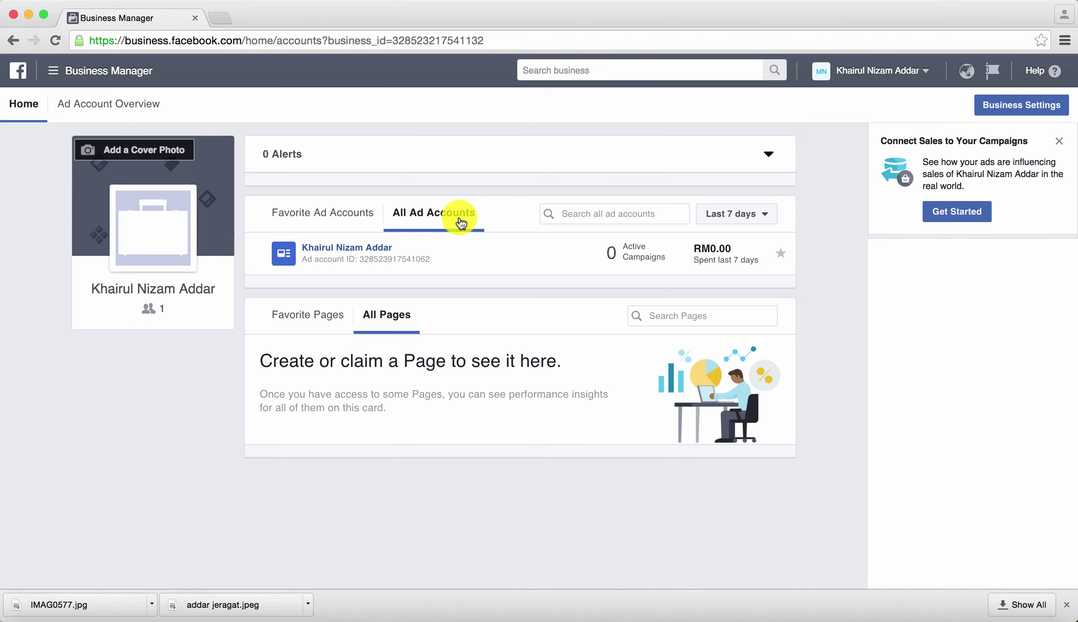
# Step: Open the new MYR ad account from All Ad Accounts in Ads Manager
pyautogui.click(350, 249)
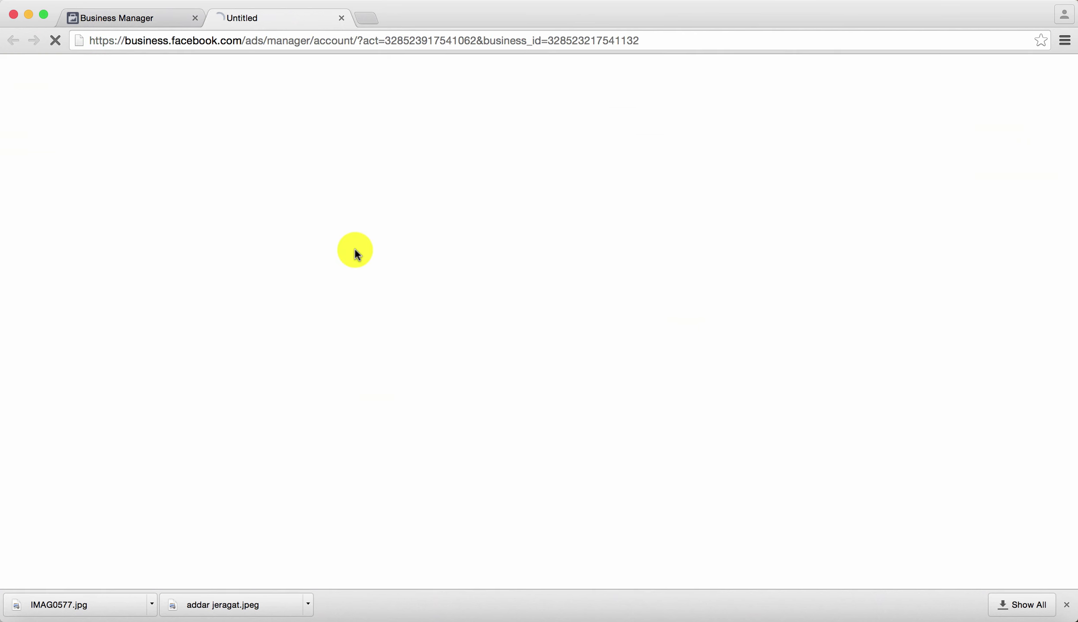